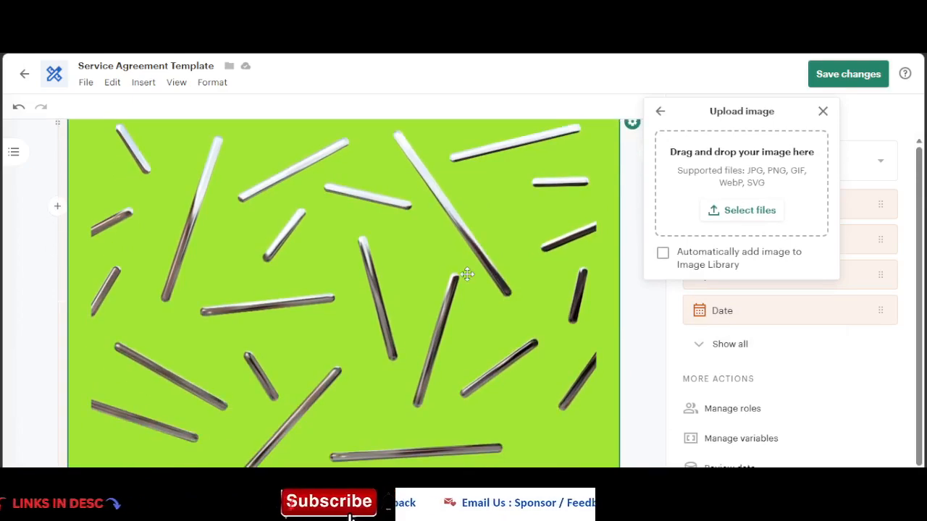
Step: Browse the Sales & Revenue templates and open the Service Agreement Template
scroll(467, 274, down, 5)
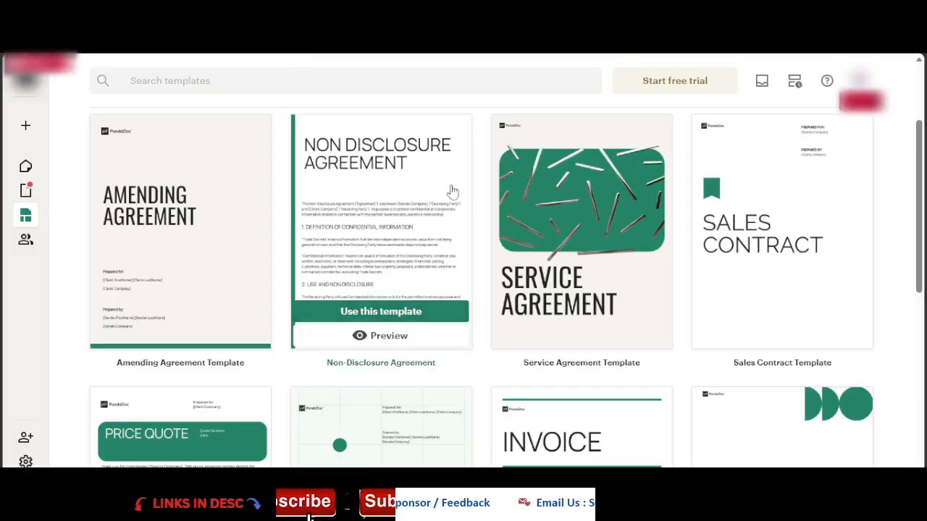
scroll(492, 327, down, 3)
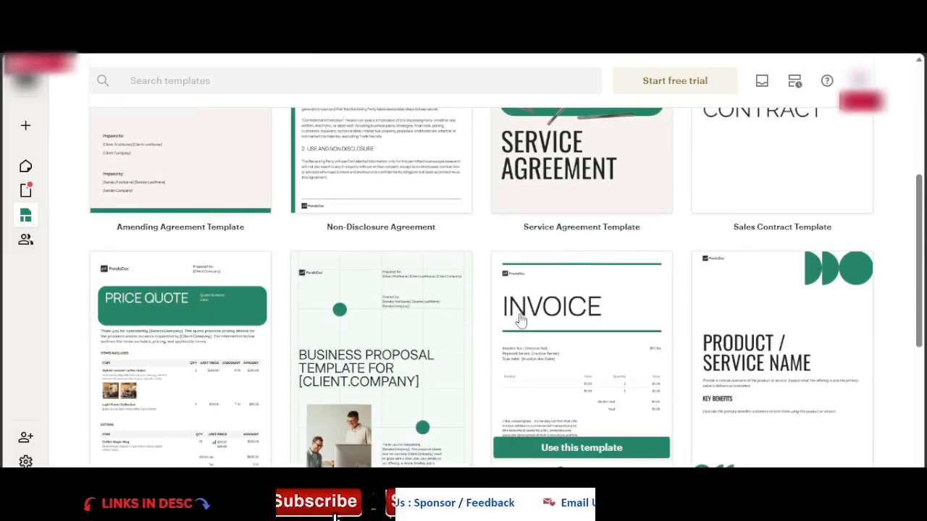
scroll(520, 321, down, 4)
scroll(466, 301, up, 3)
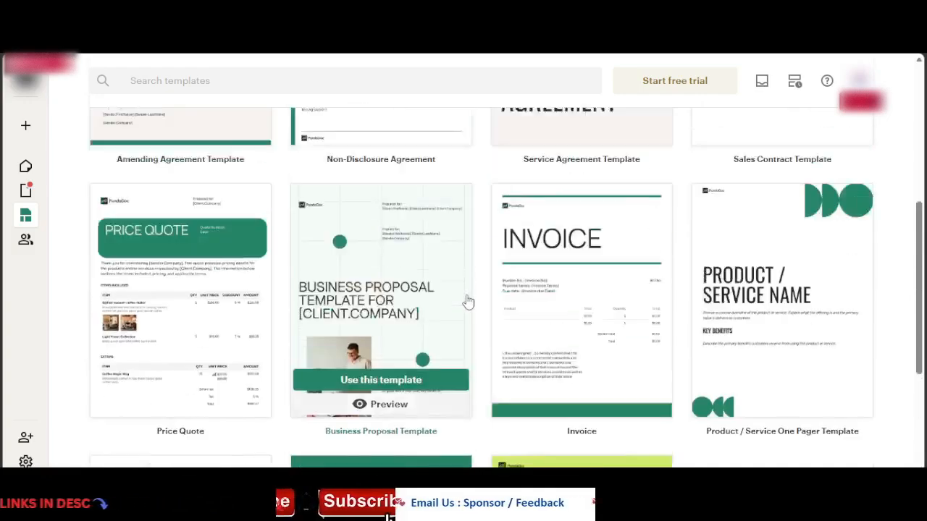
scroll(466, 301, up, 3)
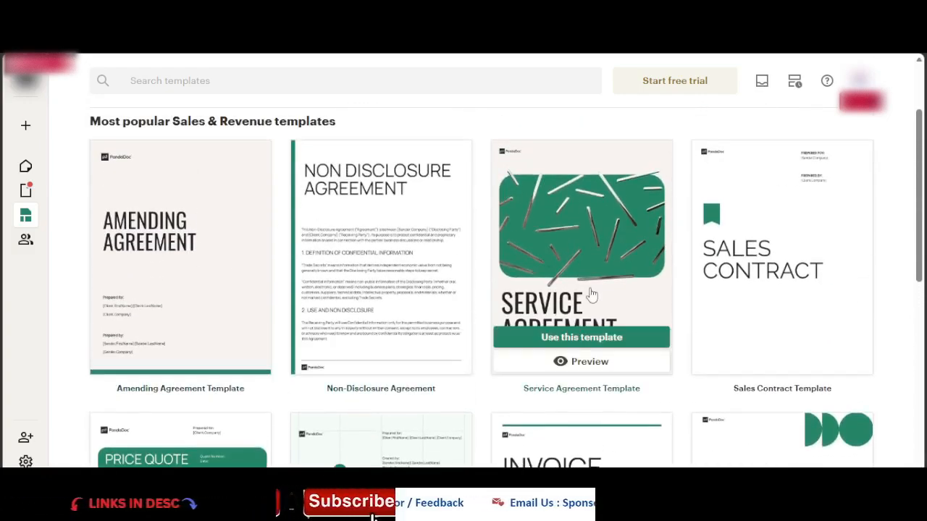
click(495, 148)
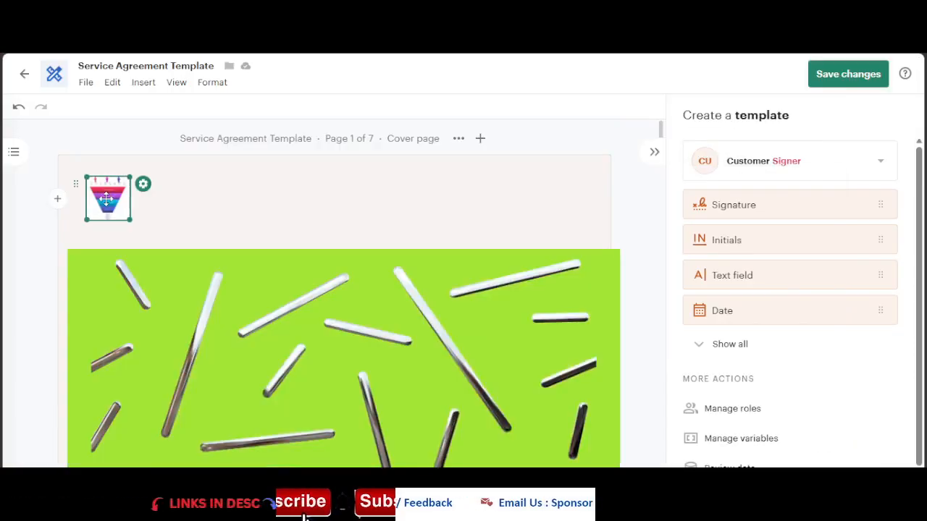
Step: Replace the cover page's green image block with a newly uploaded image
click(371, 314)
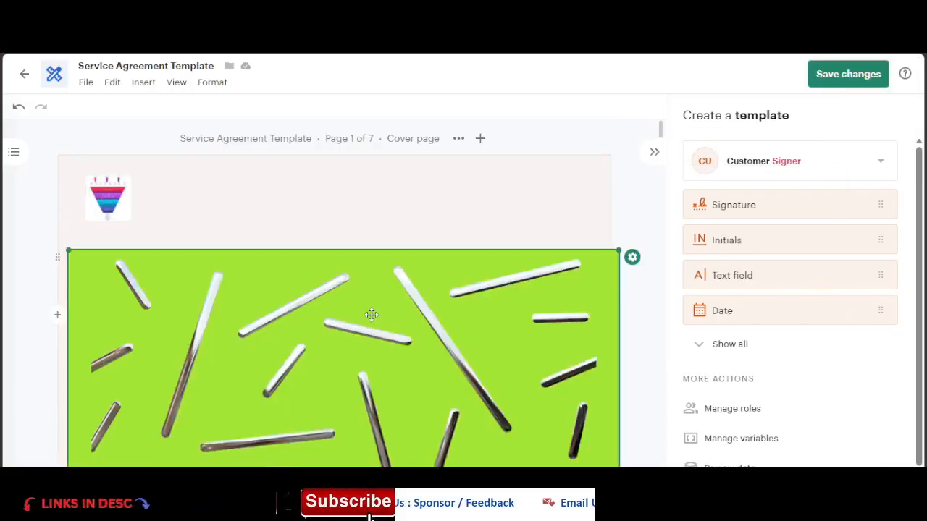
click(631, 257)
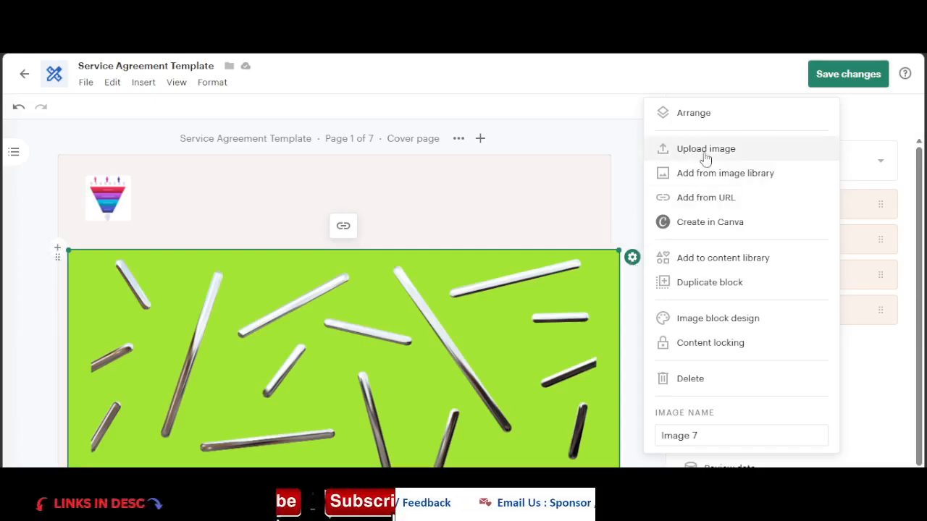
click(706, 151)
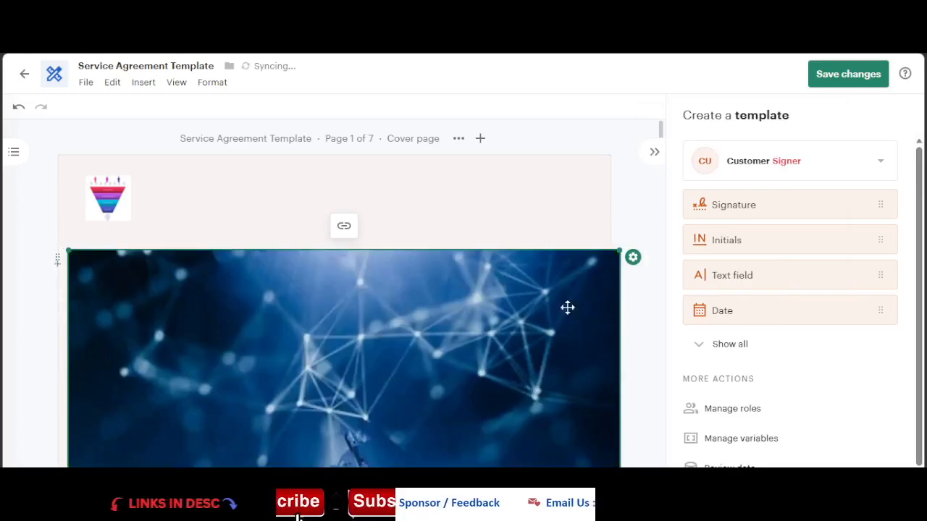
Step: Change the word "Parties" to "Party" at the end of the opening paragraph on page 2
scroll(476, 348, down, 4)
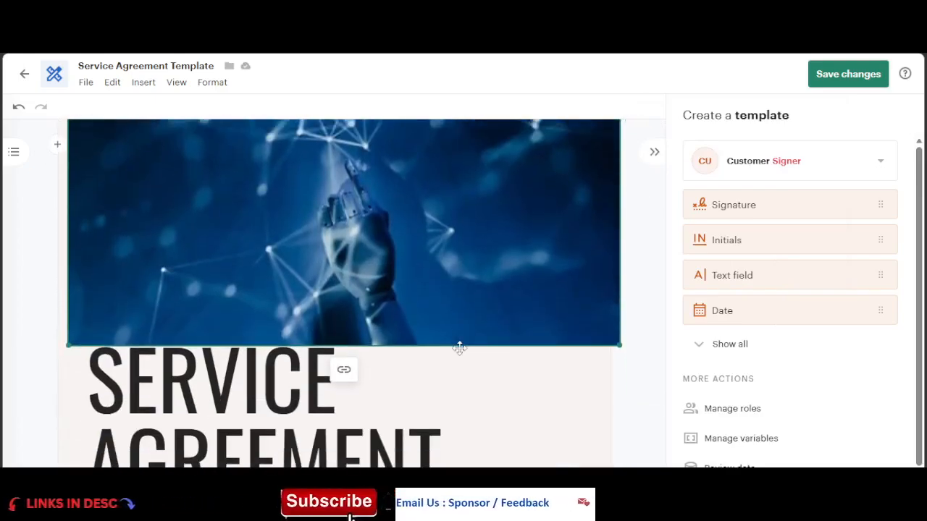
scroll(459, 349, down, 1)
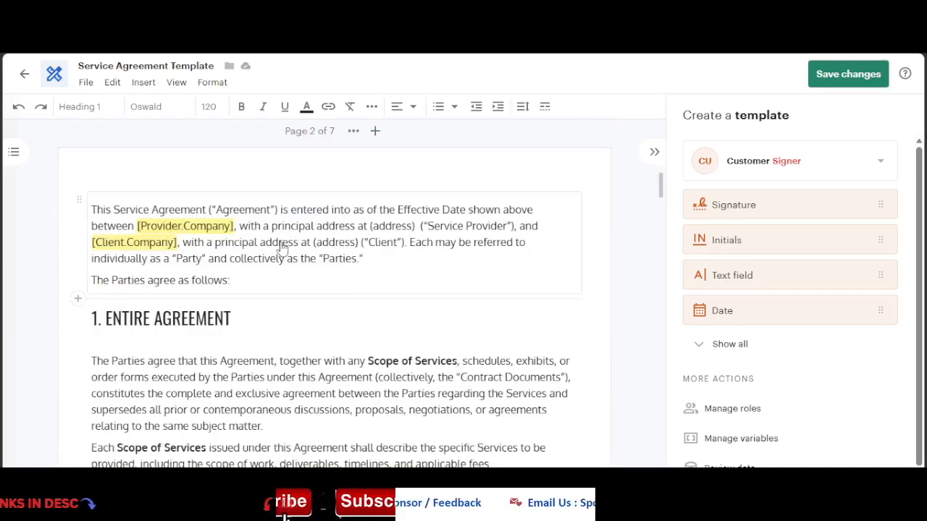
click(279, 245)
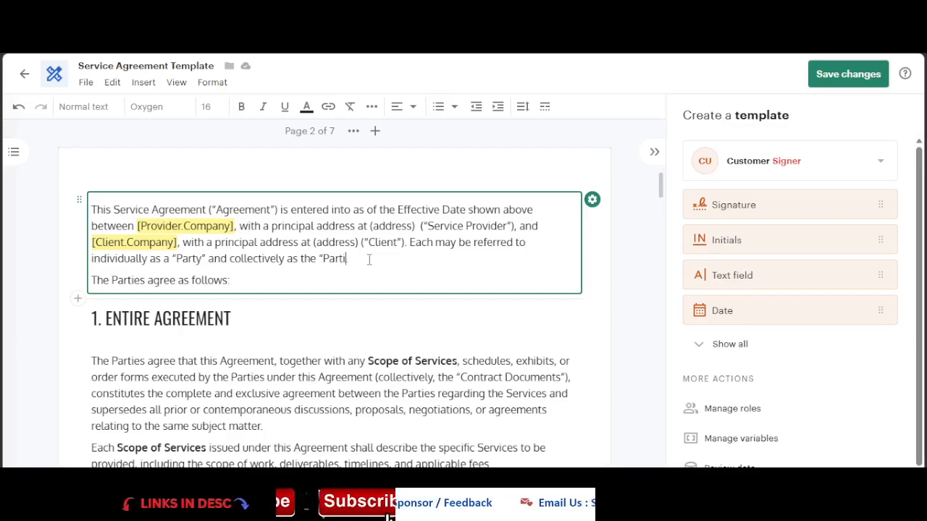
key(BackSpace)
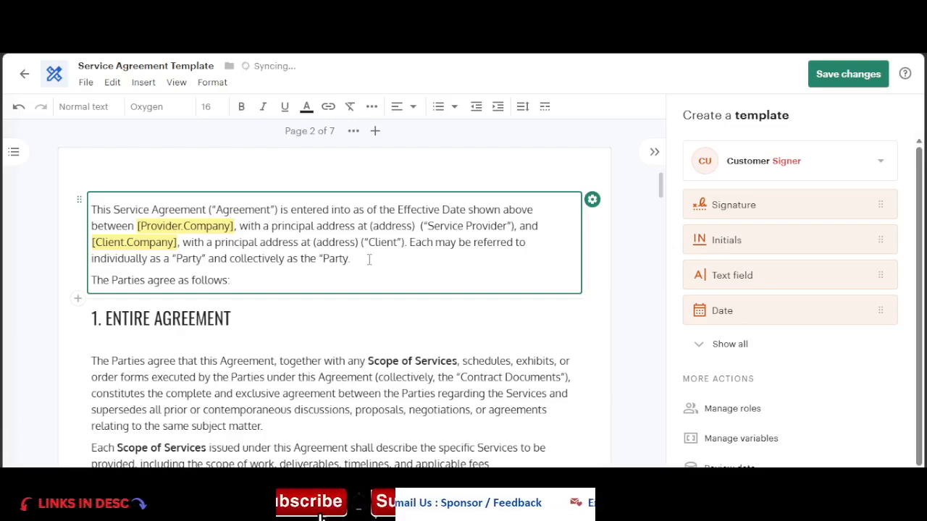
Step: Open the pricing table on page 3 in the quote editor
scroll(368, 259, down, 5)
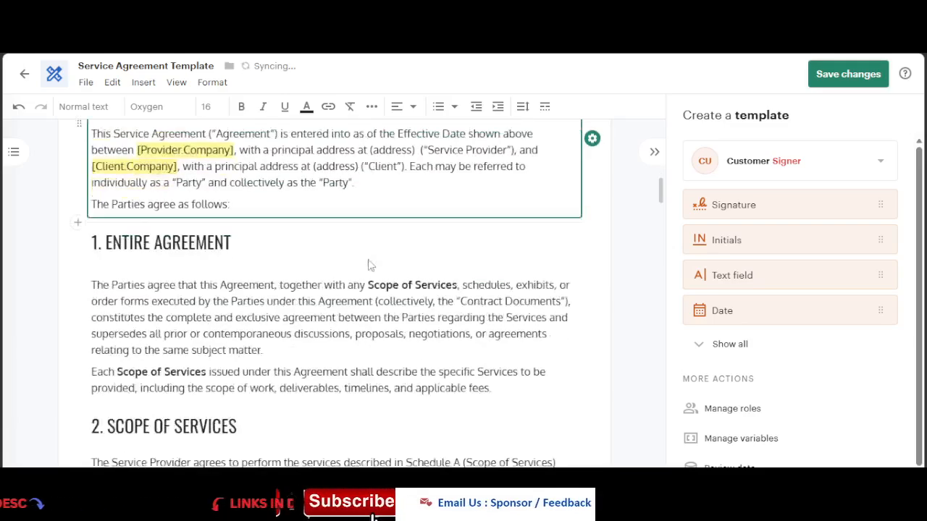
scroll(301, 288, down, 6)
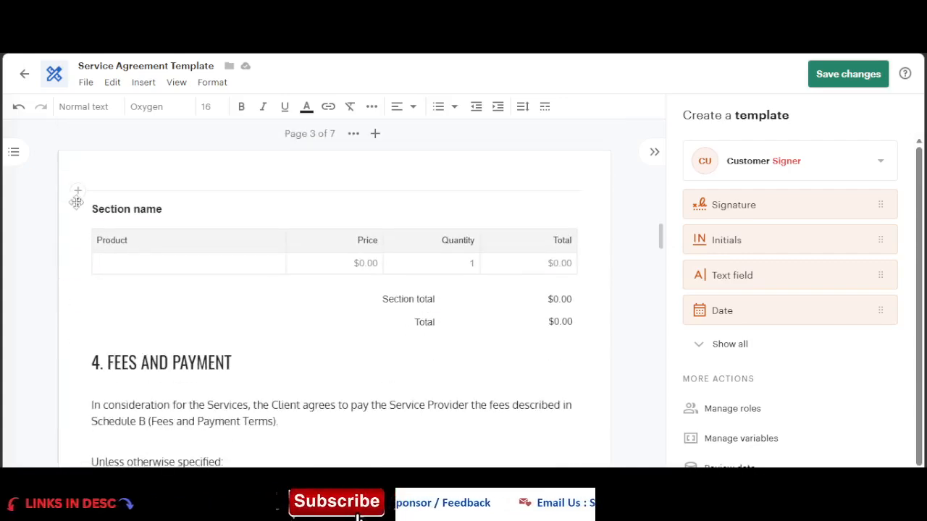
click(358, 266)
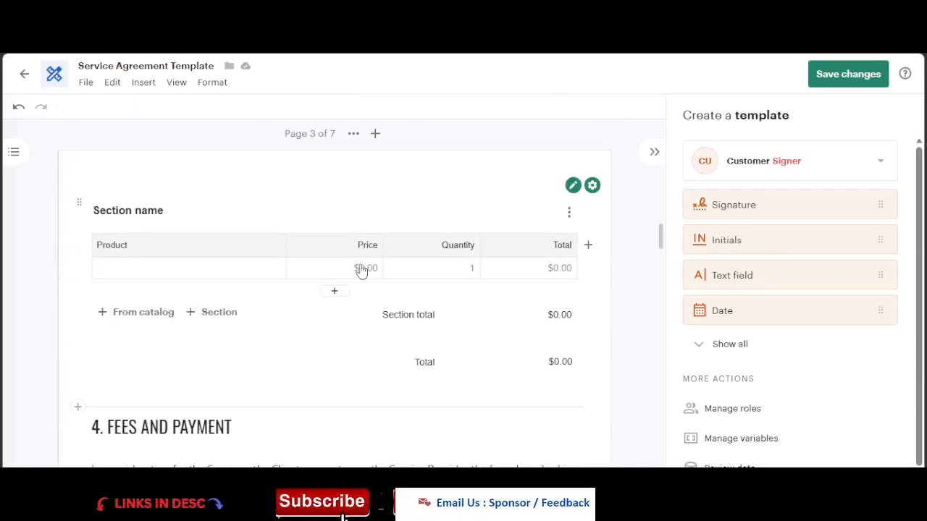
double_click(362, 271)
click(363, 272)
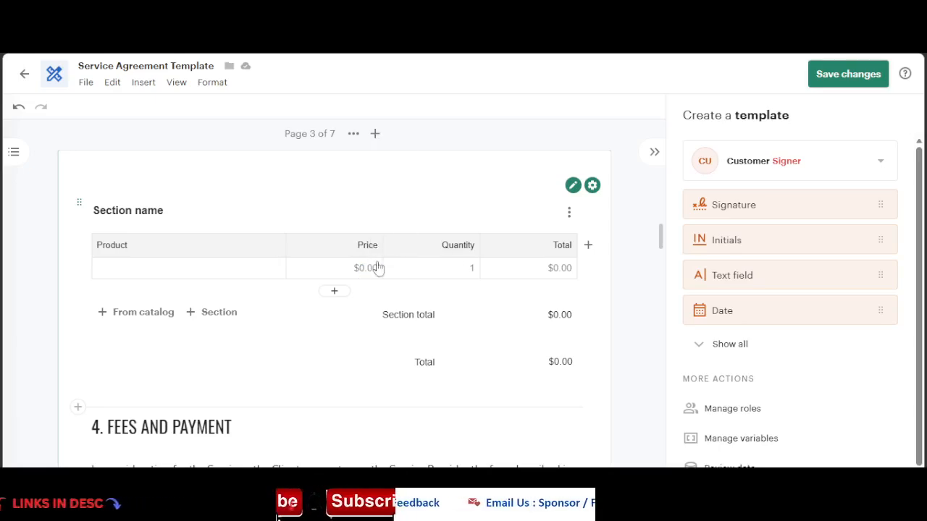
click(573, 186)
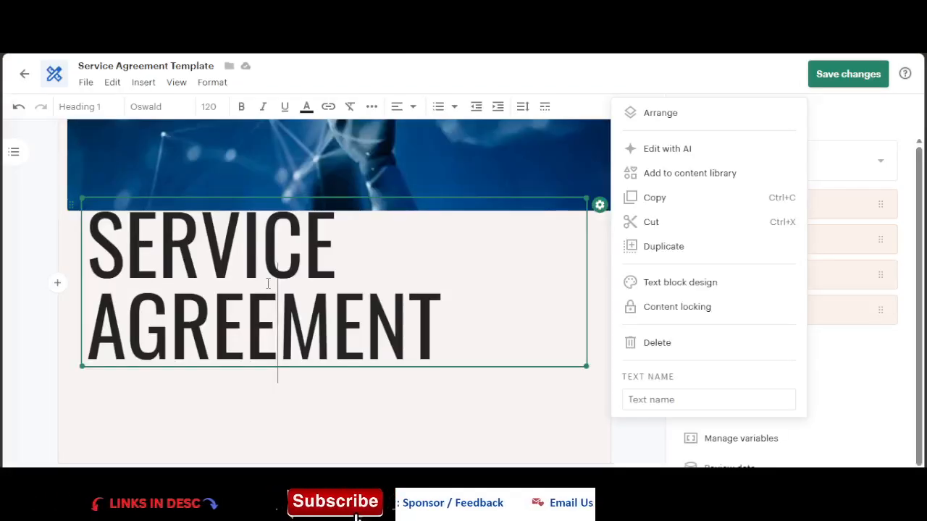
key(BackSpace)
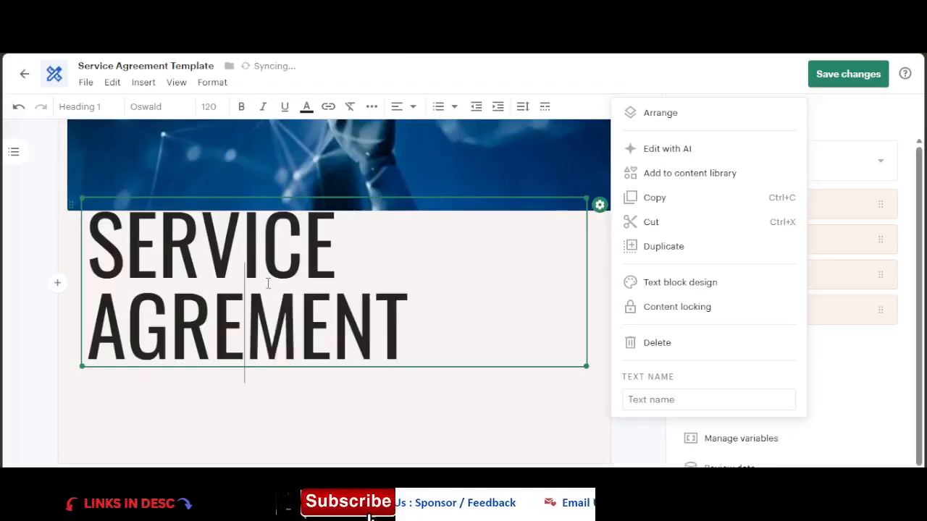
text(e)
scroll(458, 217, down, 12)
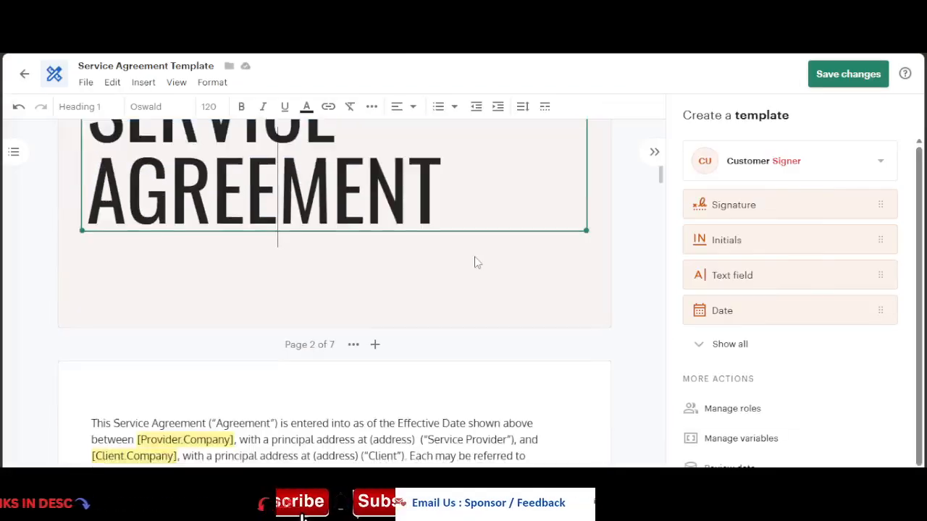
scroll(488, 268, down, 5)
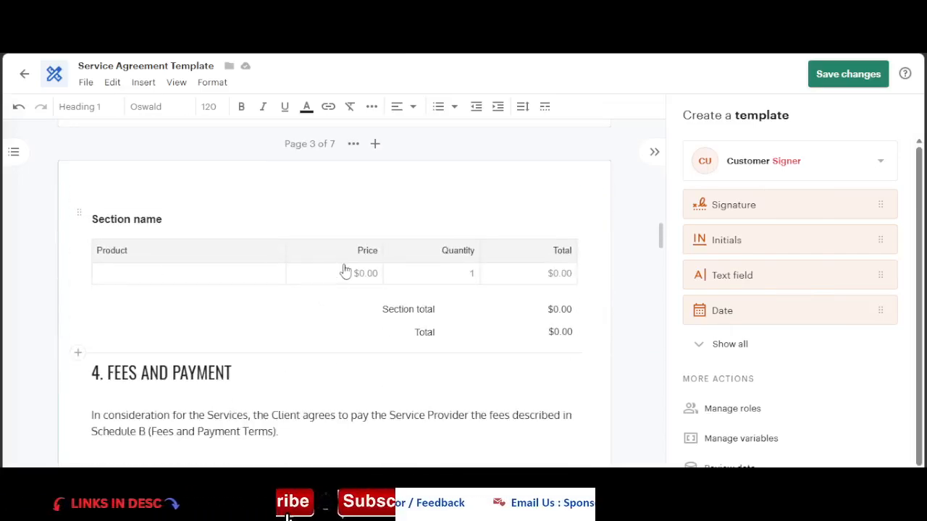
Step: Scroll through the remaining pages of the agreement down to the signature section
click(345, 270)
scroll(500, 338, down, 2)
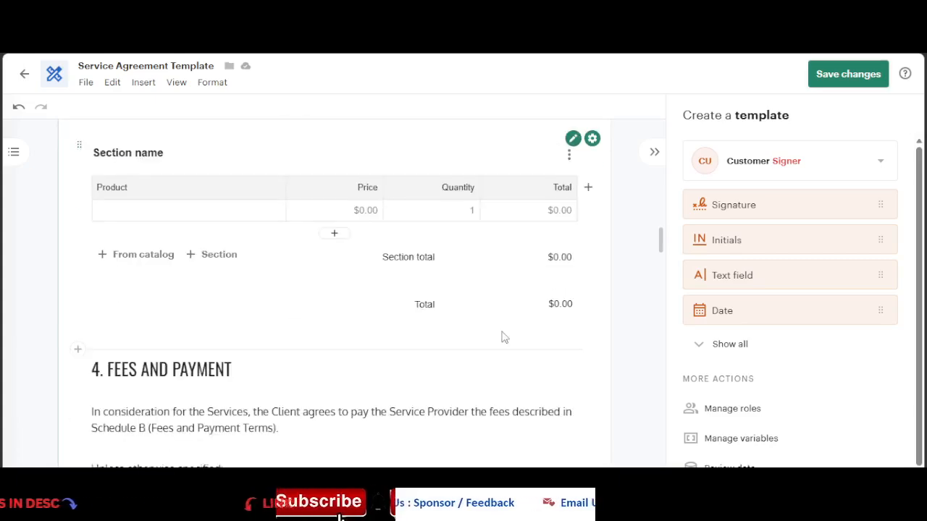
scroll(430, 341, down, 10)
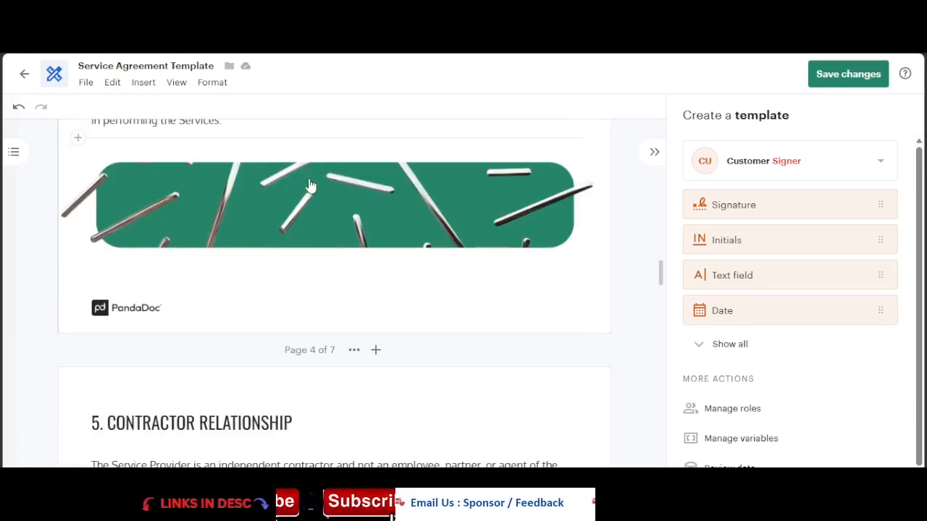
scroll(201, 288, down, 14)
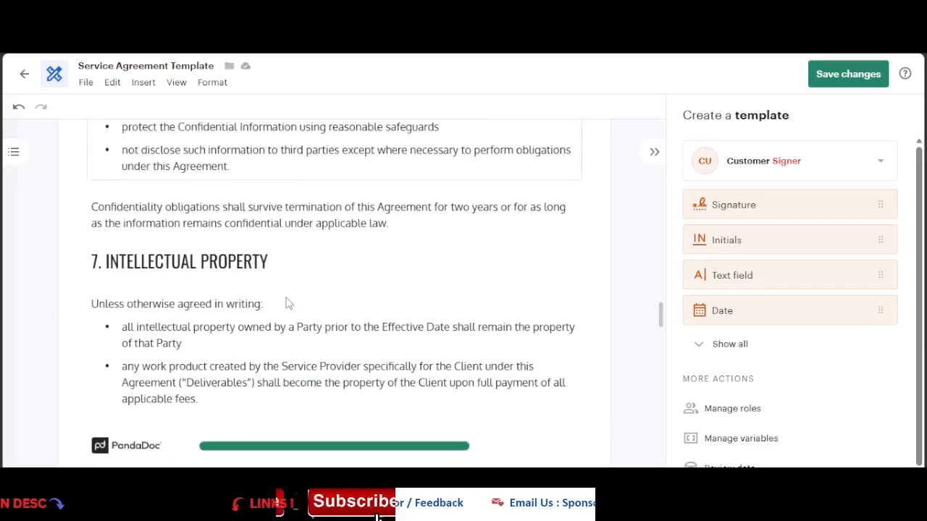
scroll(287, 303, down, 10)
scroll(286, 304, down, 15)
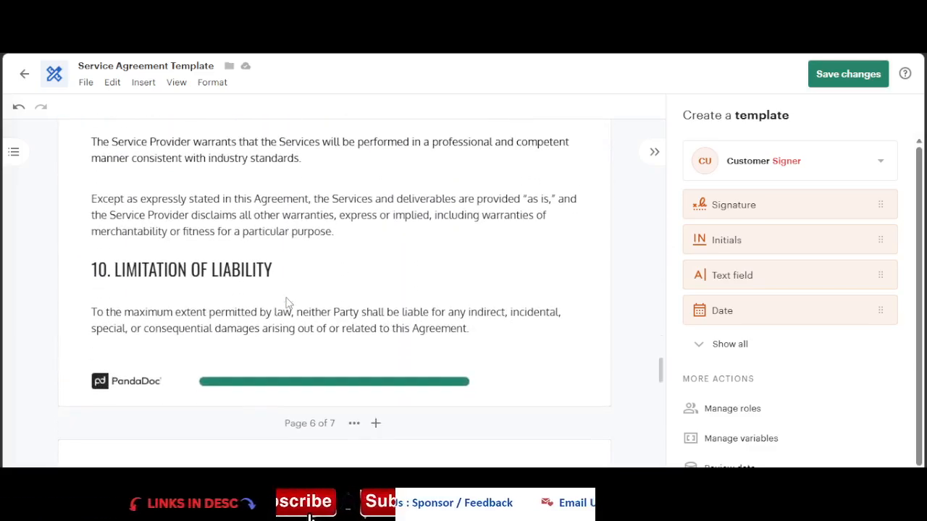
scroll(286, 304, down, 15)
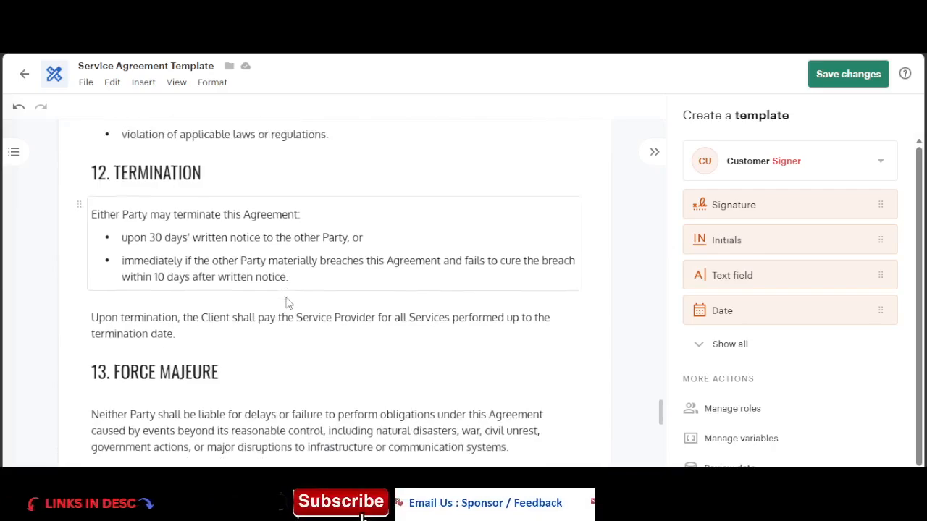
scroll(286, 303, down, 1)
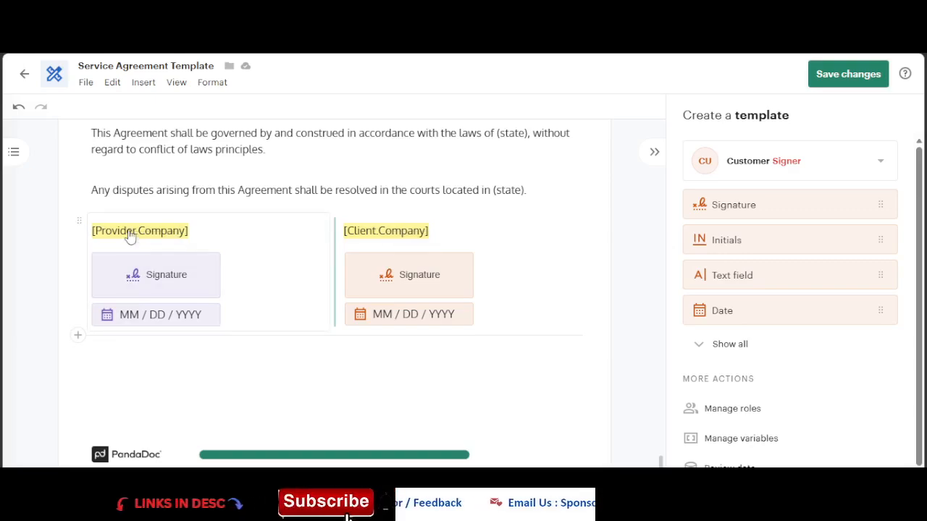
Step: Replace the [Provider.Company] variable above the provider's signature with the text "Service Provider"
click(173, 231)
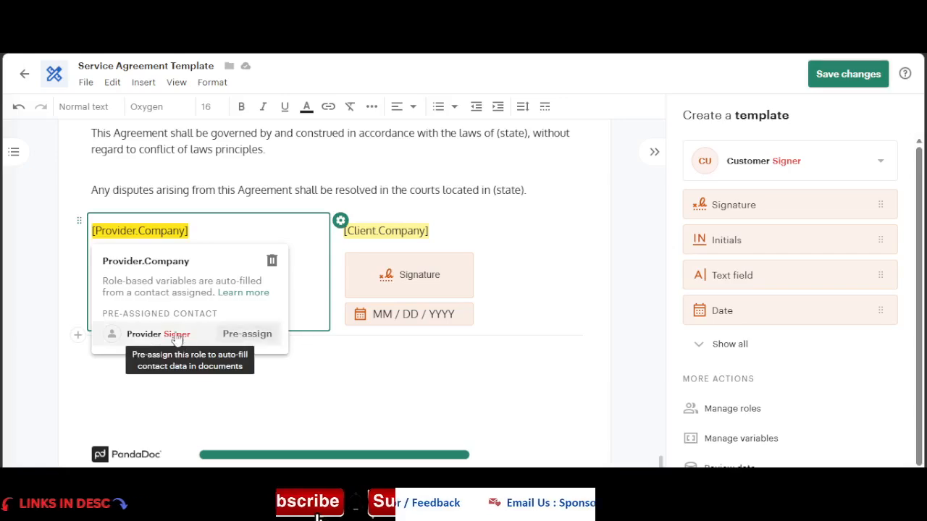
click(183, 230)
key(BackSpace)
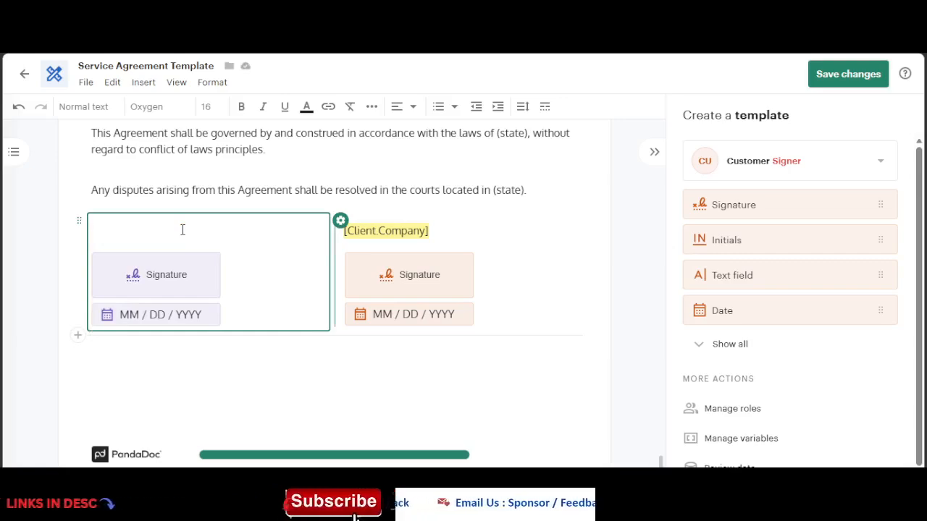
text(Service )
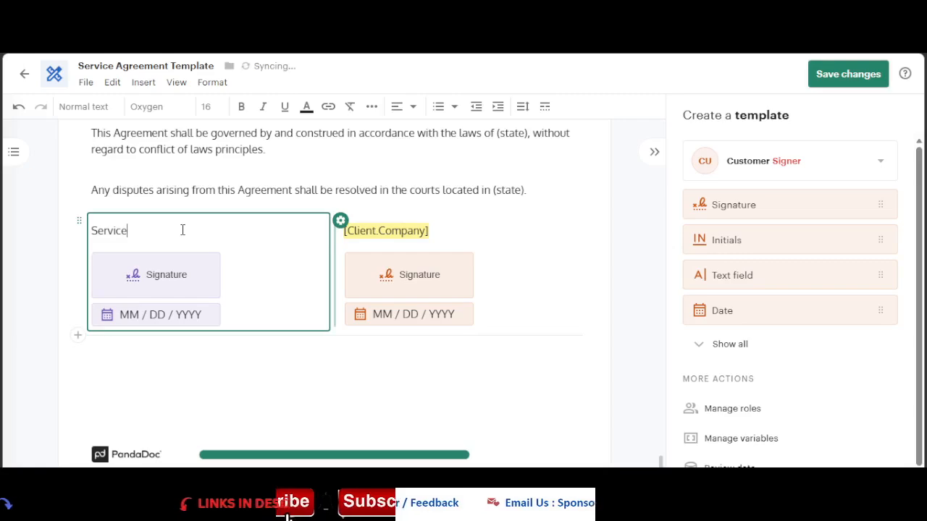
text(Pro)
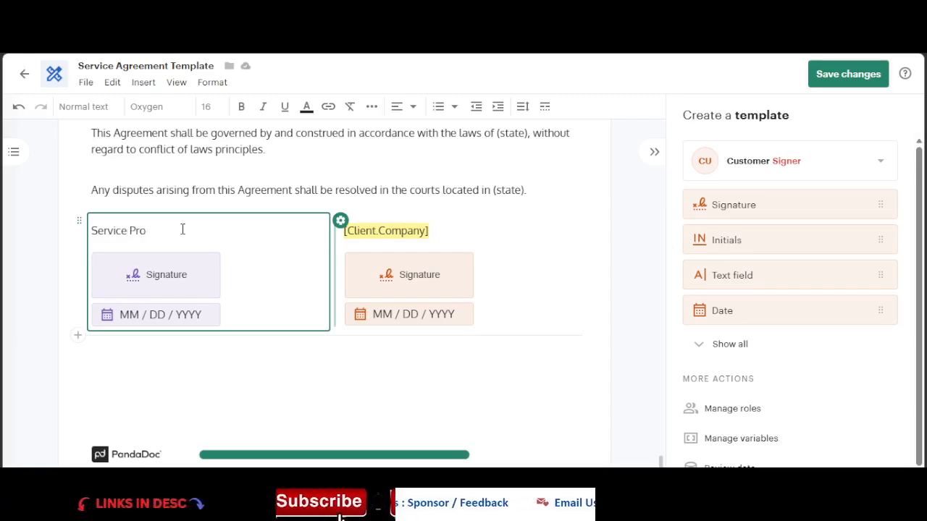
text(vider)
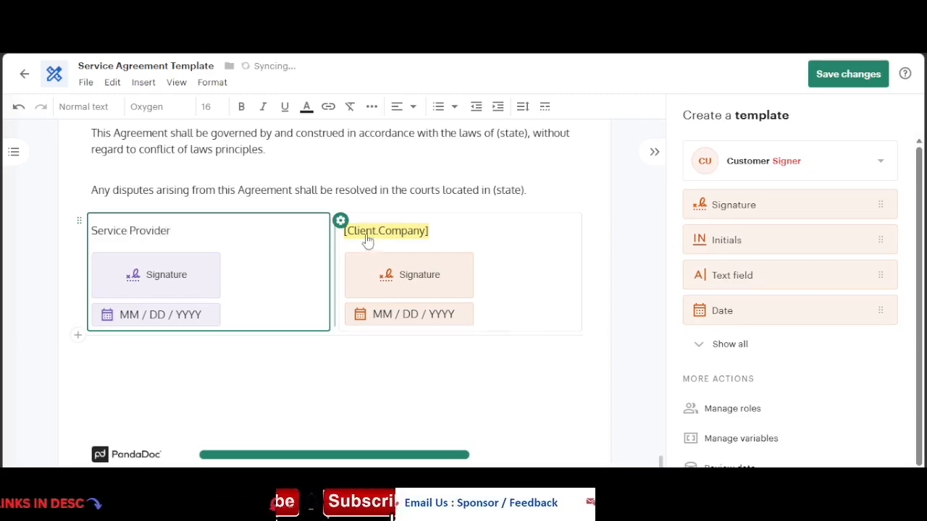
Step: Set the client signature block's background colour to orange, F59E0B, via Text block design
click(402, 232)
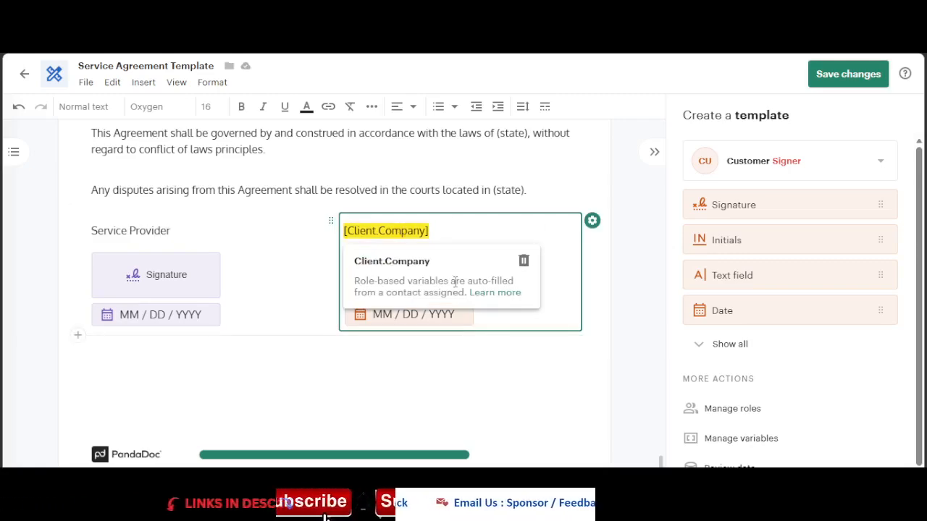
scroll(286, 377, up, 1)
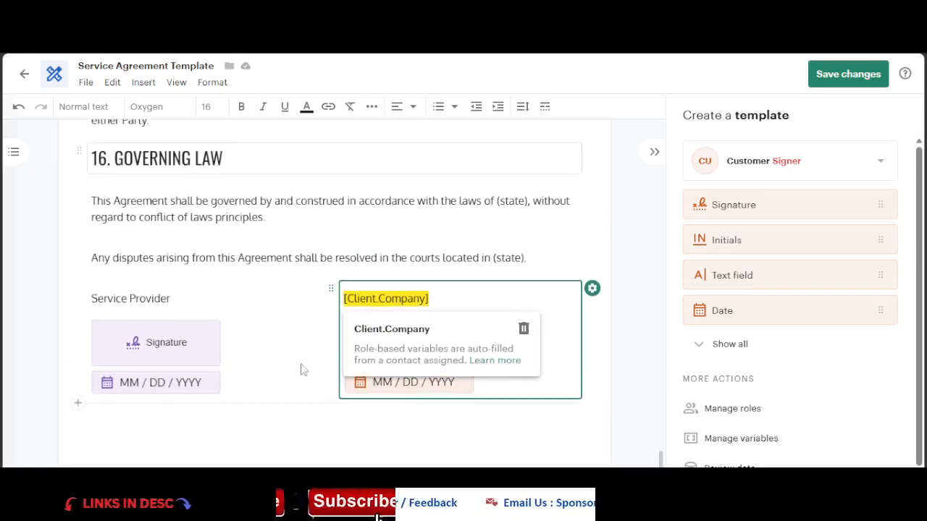
click(592, 290)
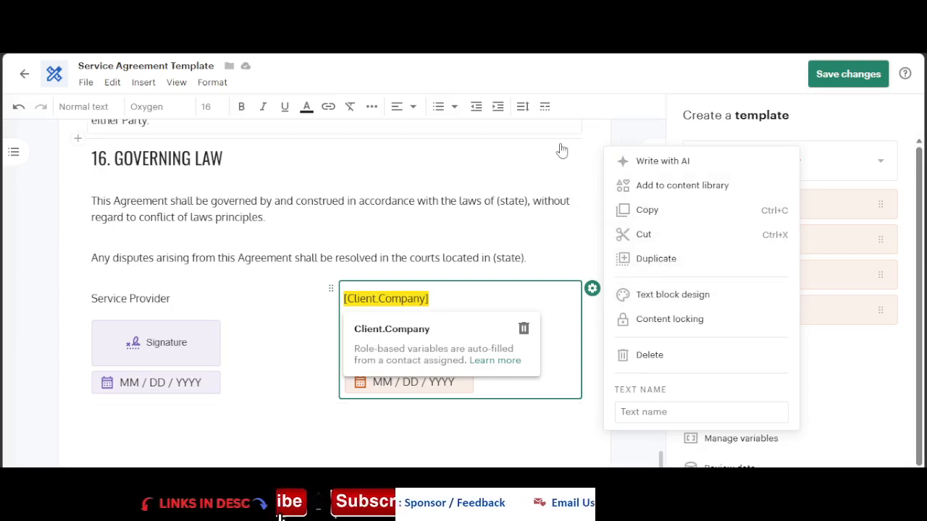
click(679, 299)
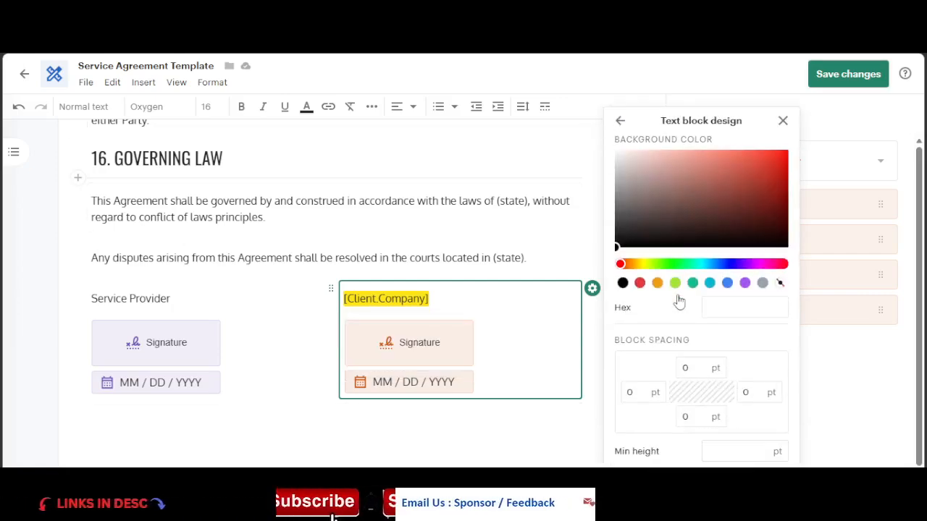
click(658, 284)
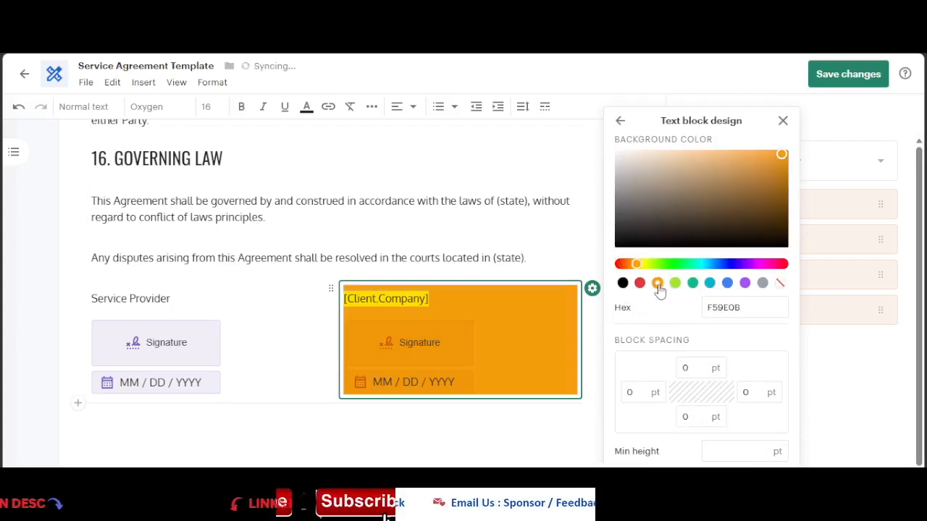
Step: Change the client signature block's background colour to grey, 9CA3AF, and close the Text block design panel
click(763, 284)
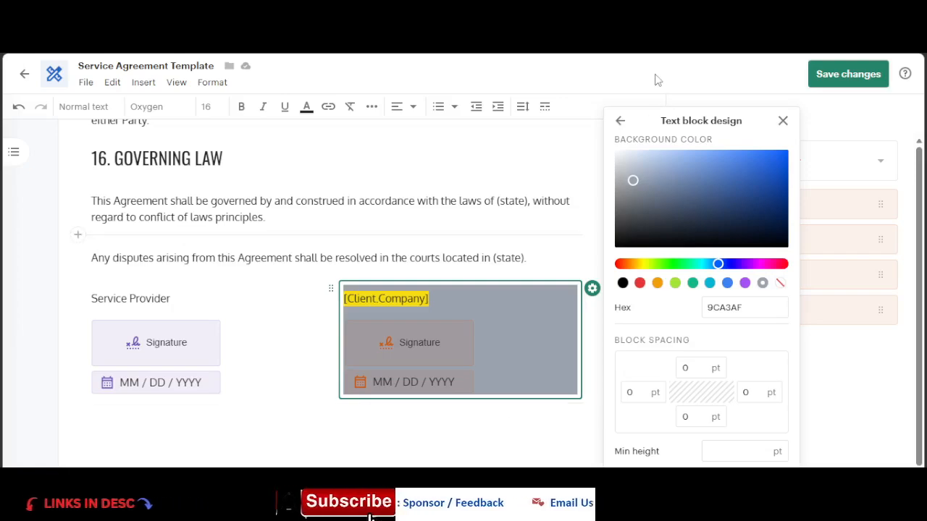
click(784, 121)
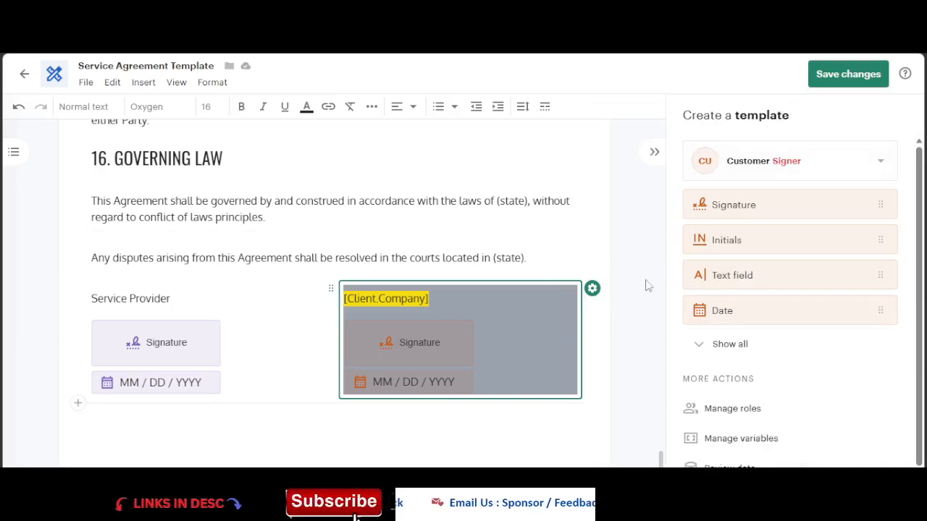
Step: Add a Stamp field for the Customer below the client signature block
scroll(704, 301, down, 1)
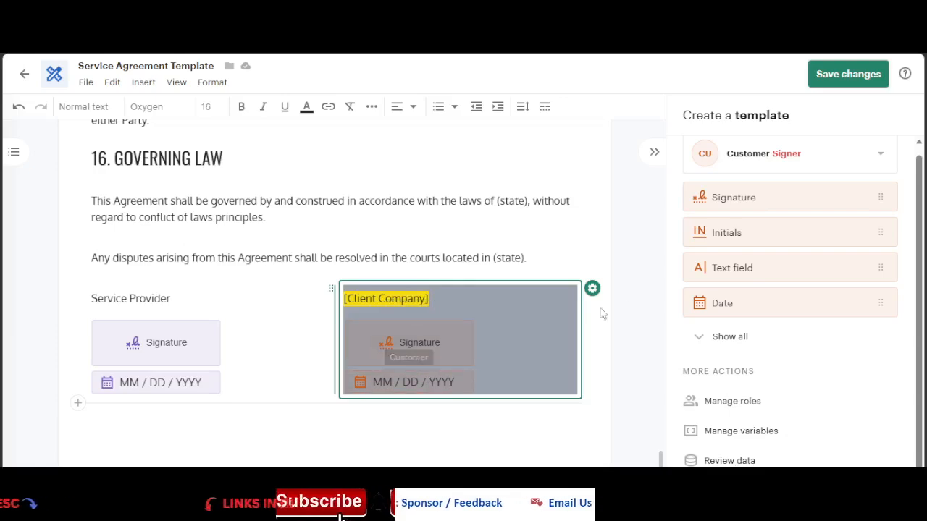
click(711, 337)
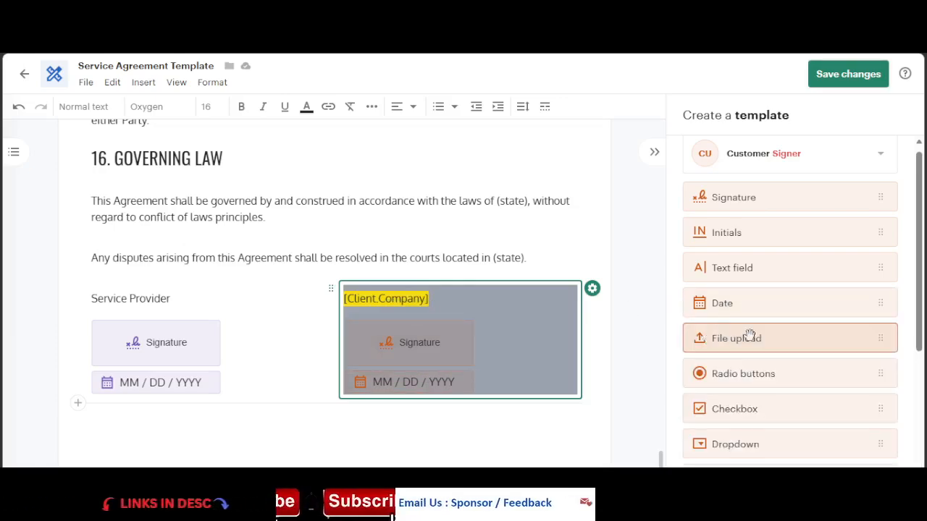
scroll(750, 333, down, 2)
scroll(785, 384, down, 2)
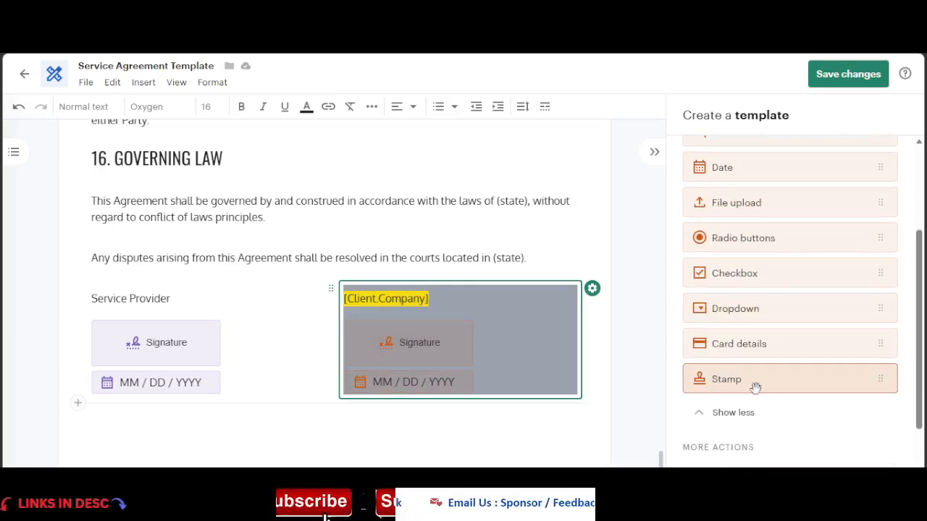
scroll(755, 389, down, 2)
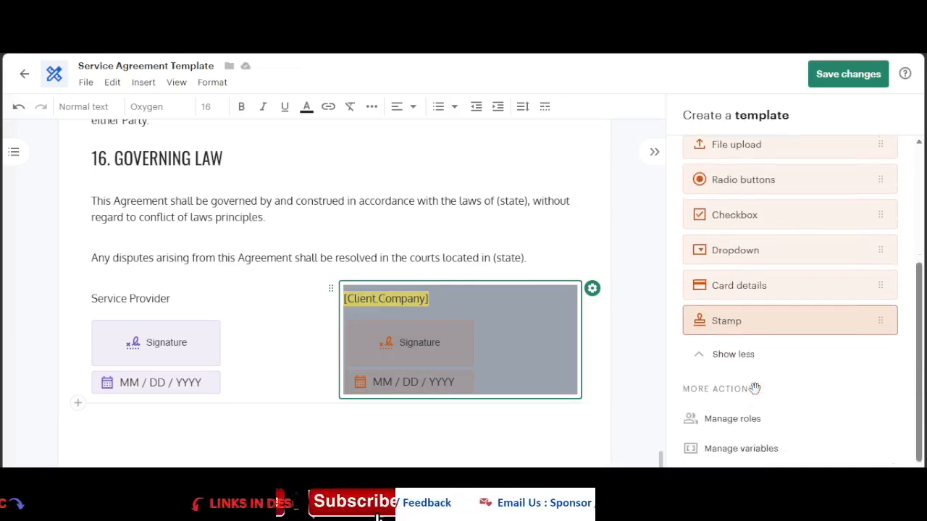
scroll(406, 333, down, 2)
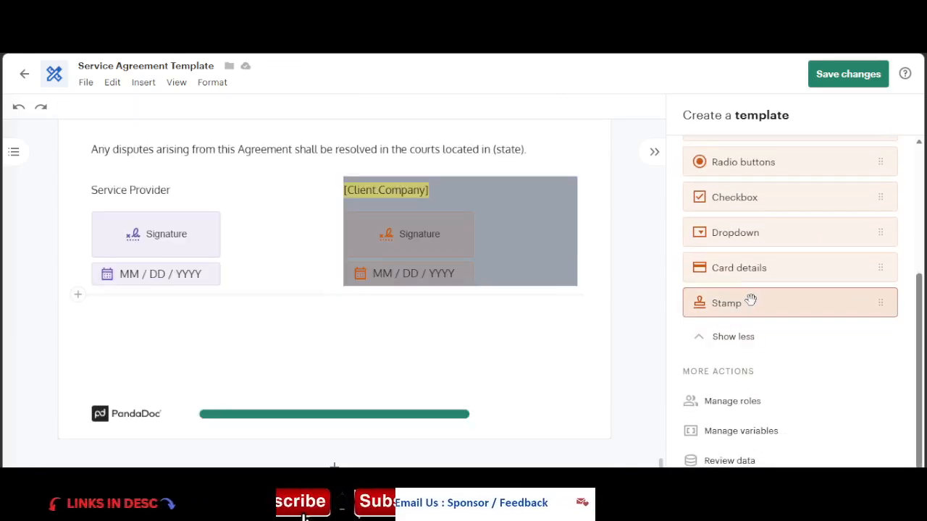
mouse_move(748, 303)
mouse_down()
mouse_move(459, 324)
mouse_move(449, 310)
mouse_move(408, 311)
mouse_move(405, 299)
mouse_up()
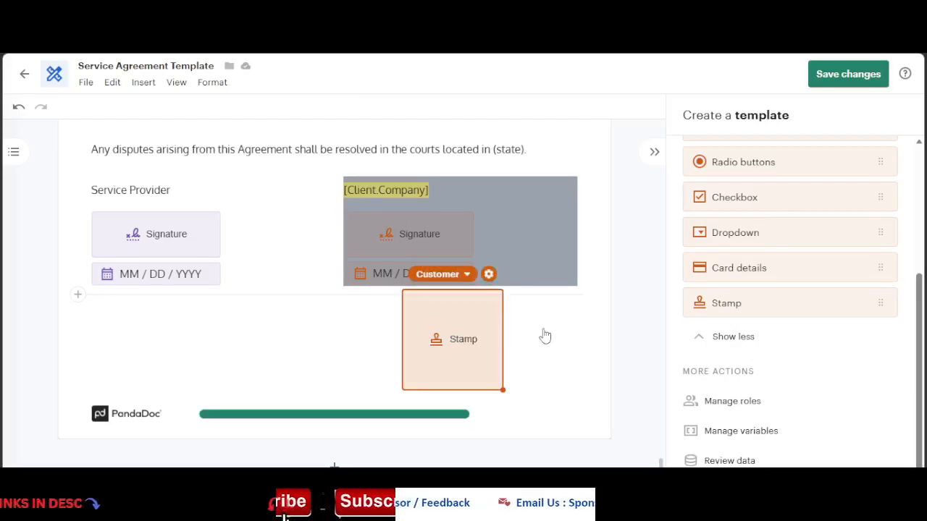
Step: Duplicate the Stamp field and move the copy under the Service Provider's signature block
click(489, 275)
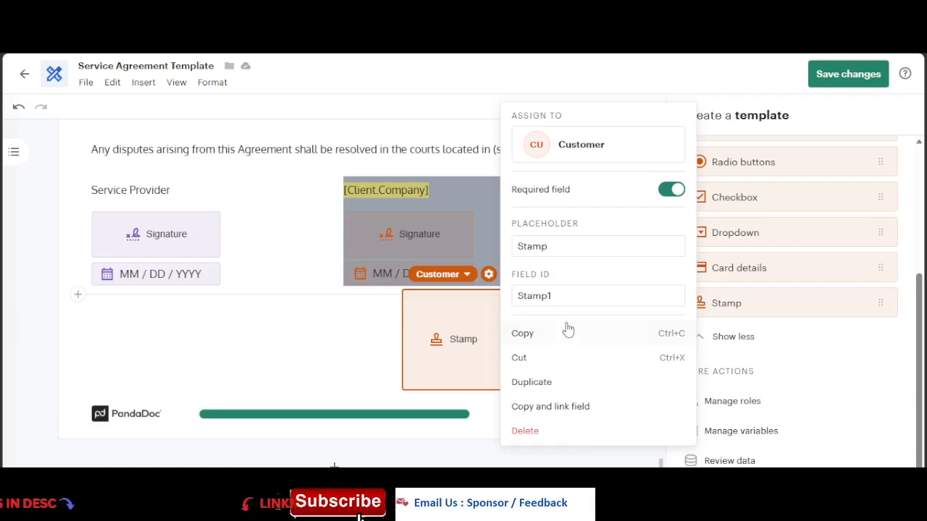
click(543, 382)
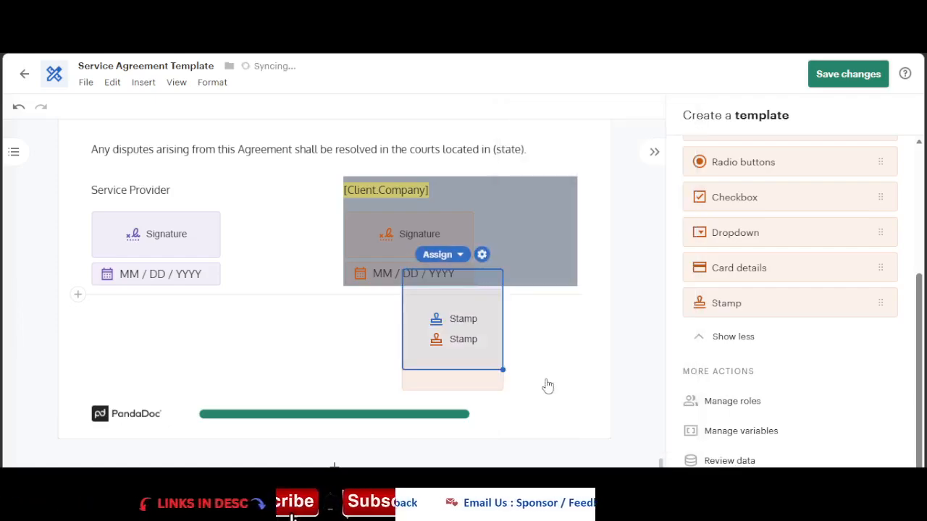
drag(479, 307, 186, 325)
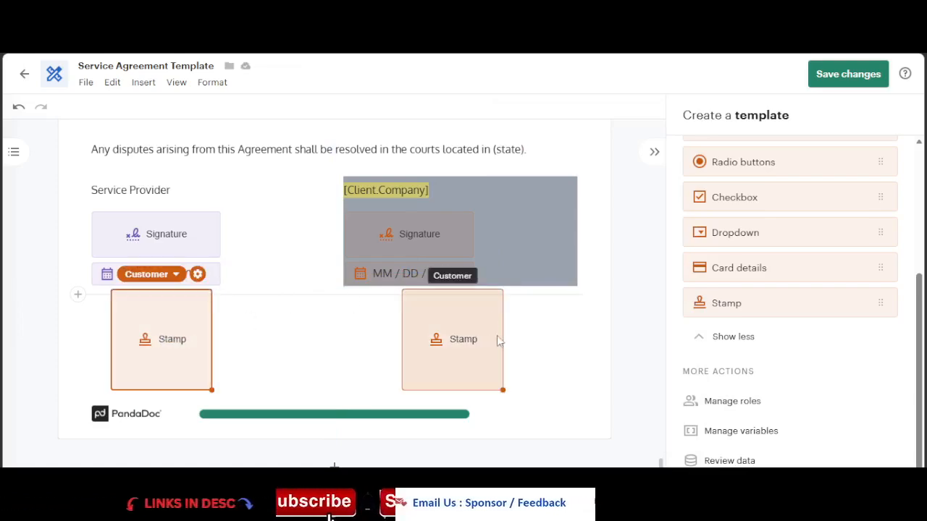
drag(498, 340, 507, 339)
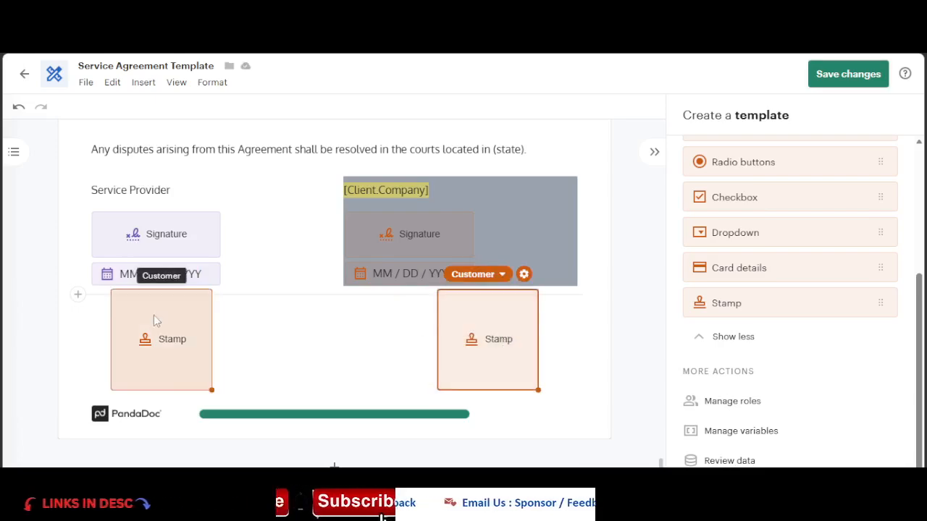
Step: Save the template changes and scroll through the template preview
click(848, 75)
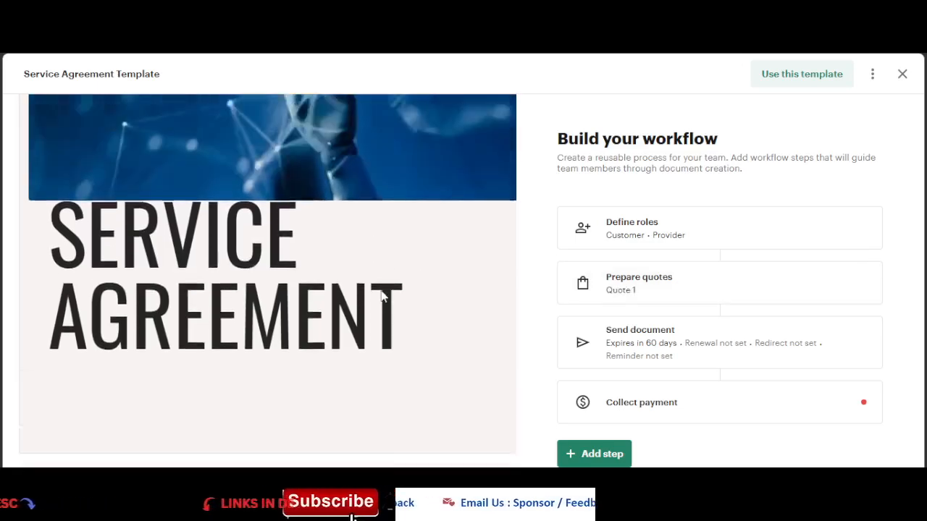
scroll(382, 295, down, 2)
scroll(391, 286, up, 5)
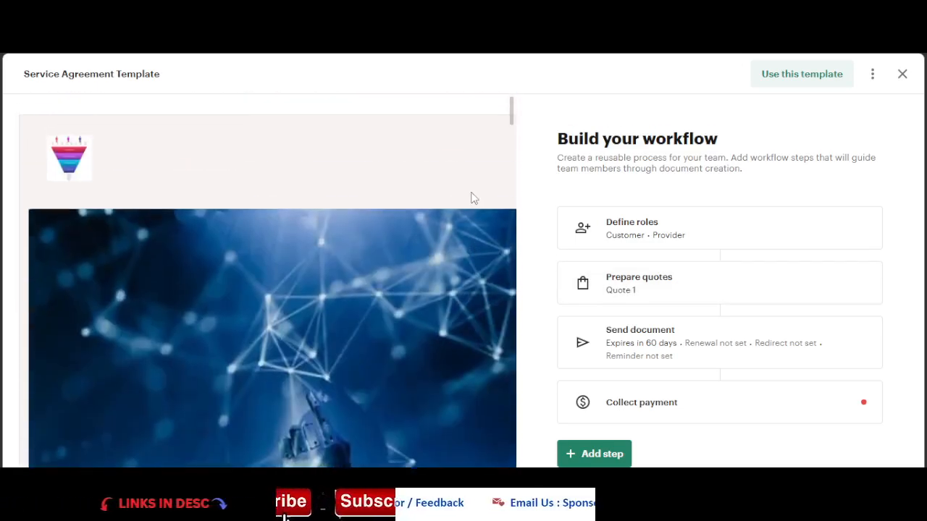
scroll(471, 197, down, 10)
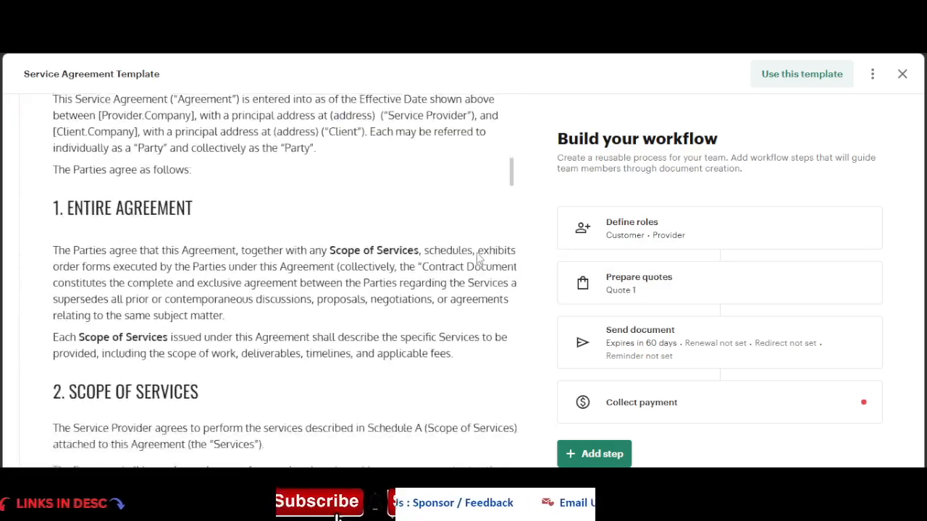
scroll(476, 257, down, 15)
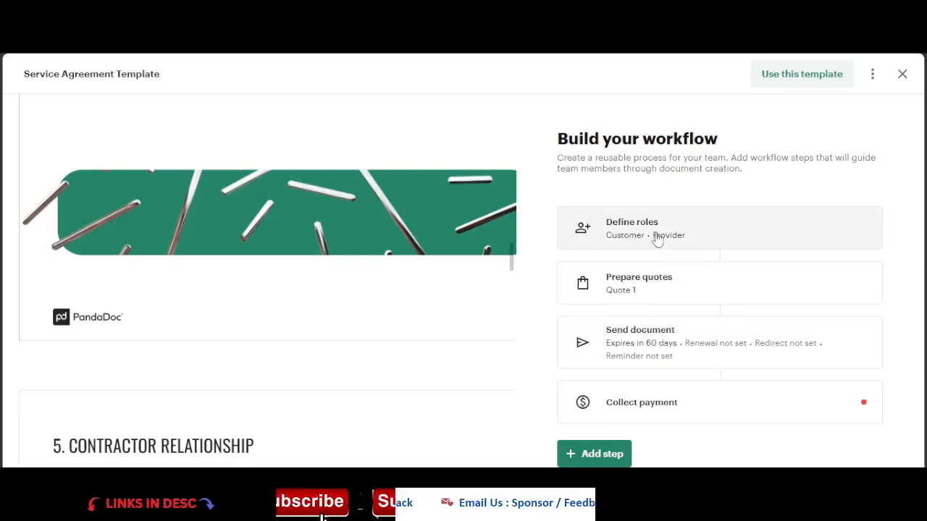
Step: Open the workflow's Define roles step to add recipients, scrolling the document to the signature section
click(688, 235)
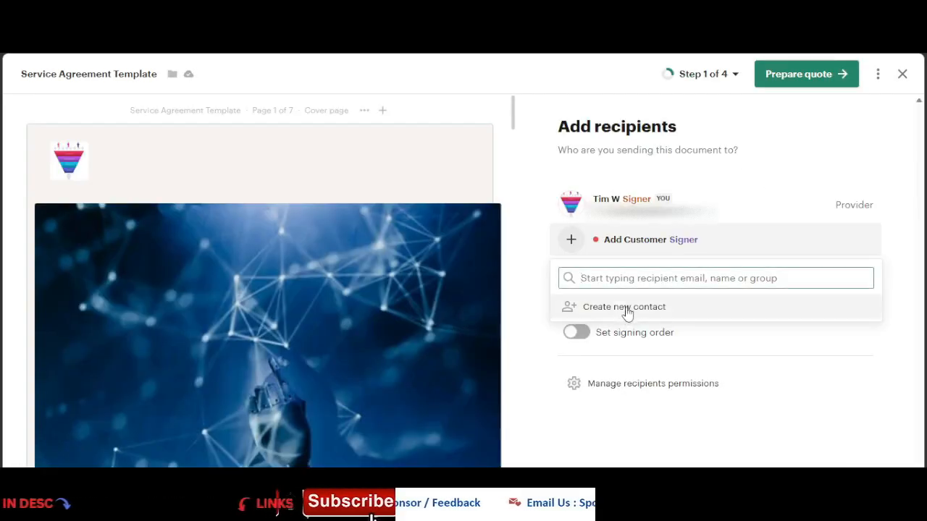
click(625, 310)
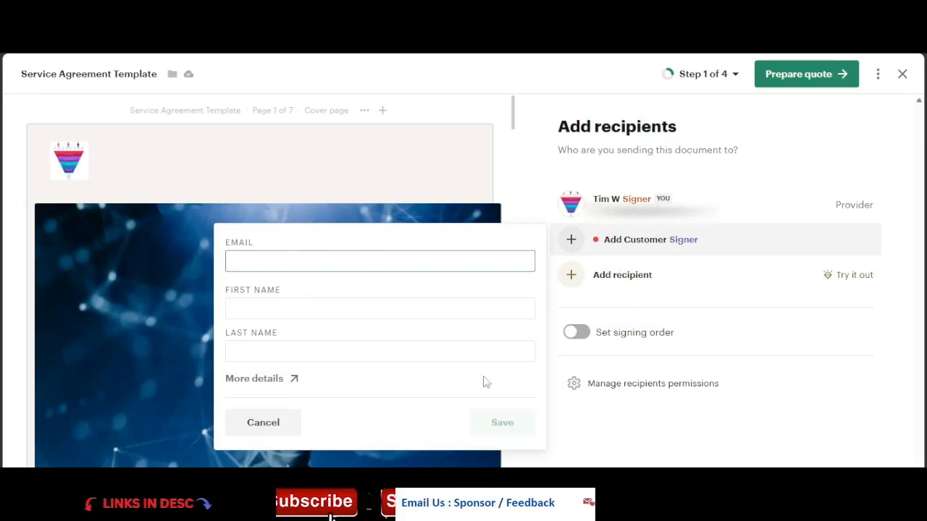
click(266, 426)
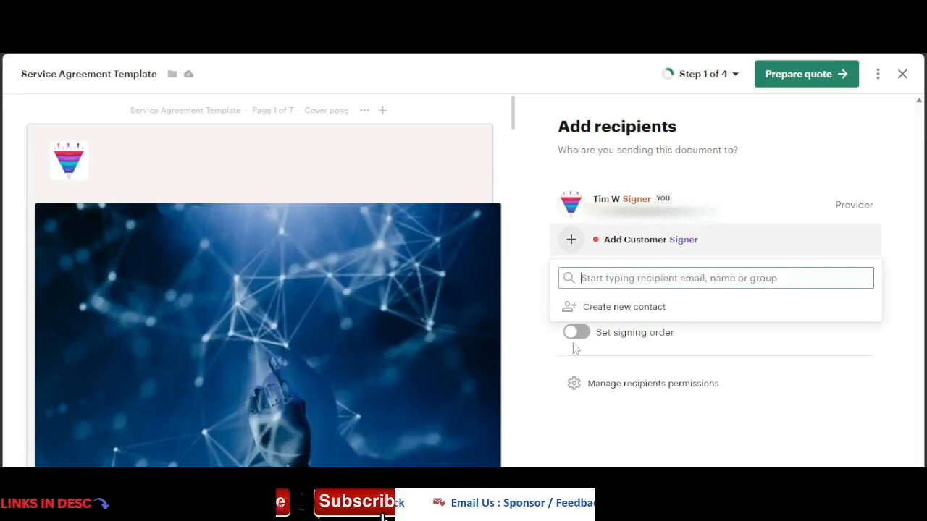
click(704, 430)
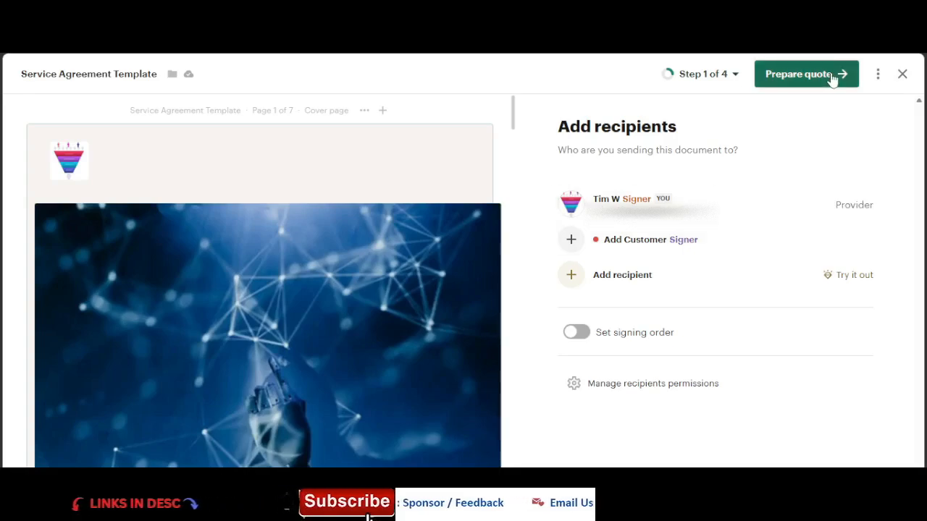
scroll(393, 258, down, 10)
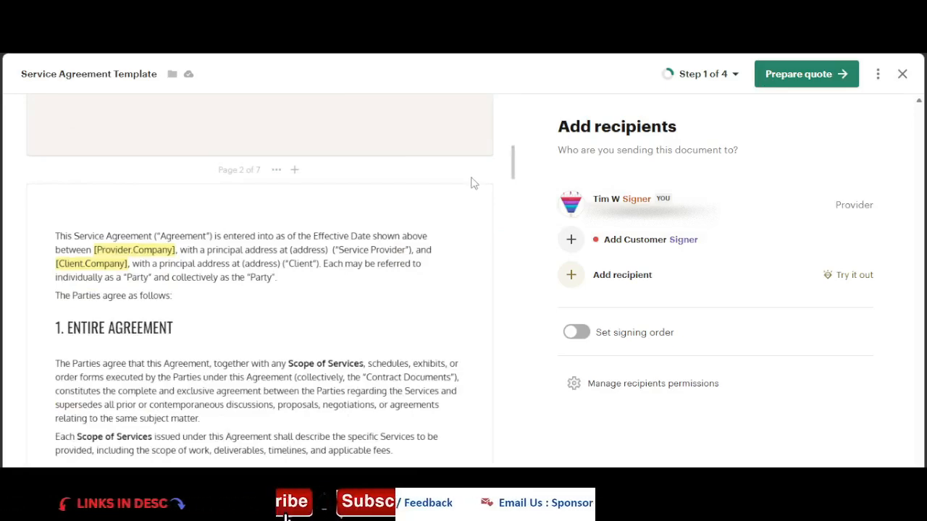
scroll(473, 184, down, 20)
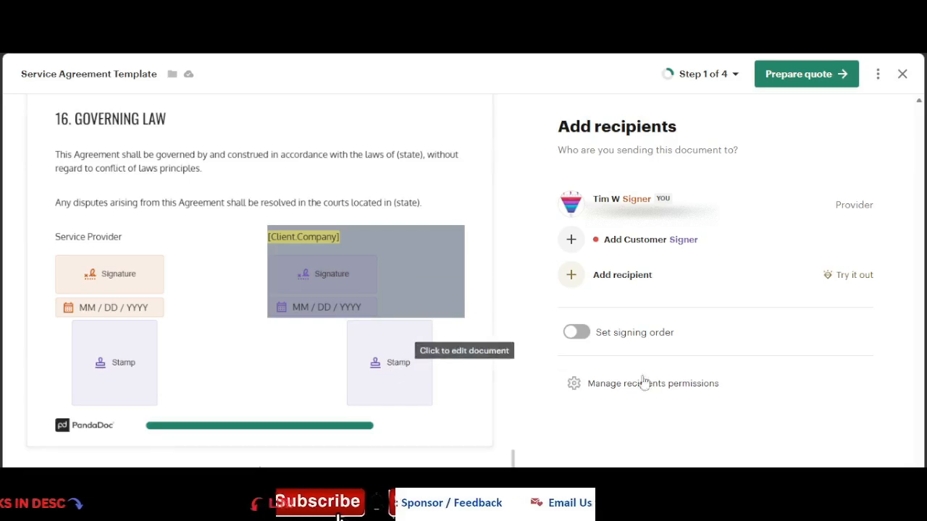
Step: Create a new contact as the Customer Signer, entering the recipient's e-mail, first name and last name
click(693, 248)
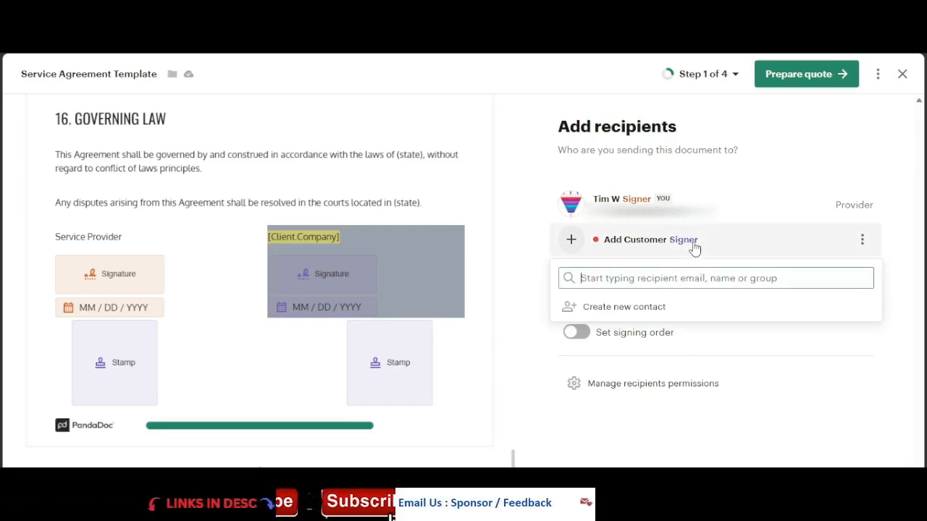
click(635, 307)
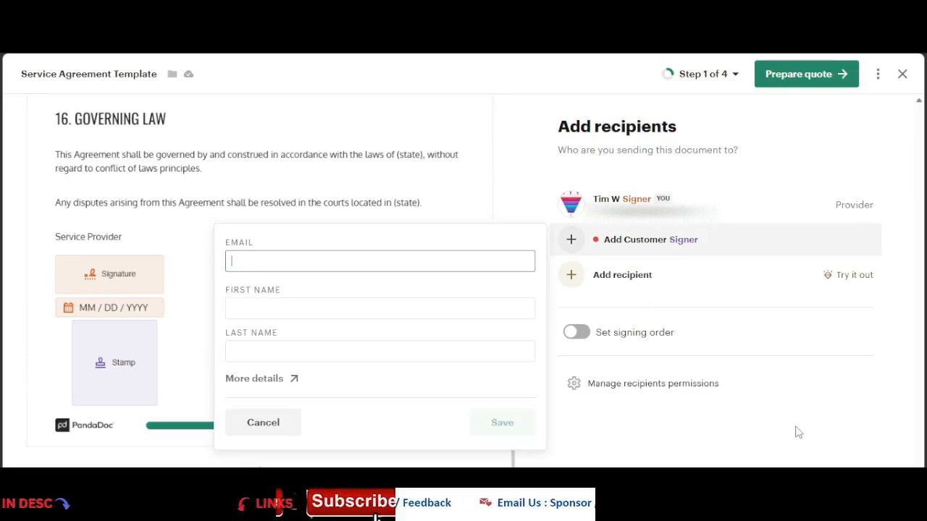
key(Tab)
text(Jero)
key(Tab)
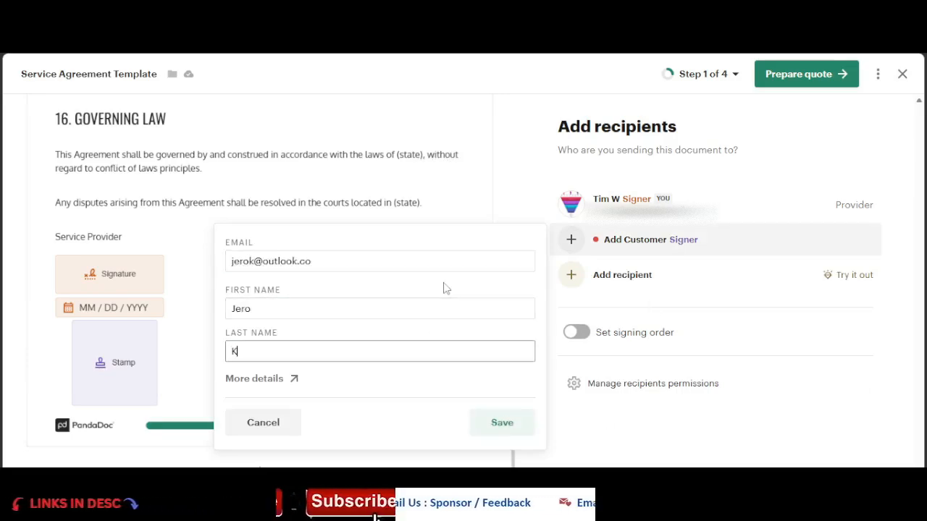
text(K)
click(498, 422)
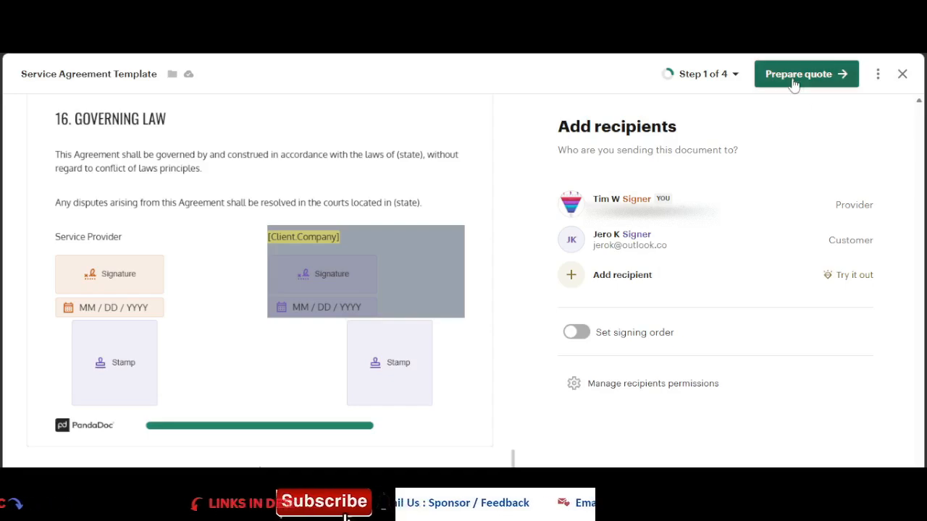
Step: Enable the signing order and move the Customer signer to the first position
click(585, 337)
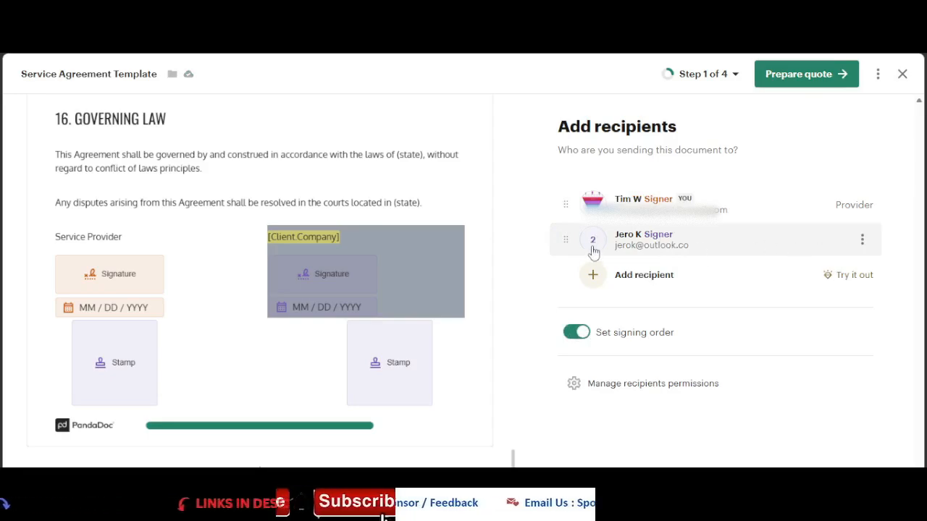
drag(569, 242, 570, 203)
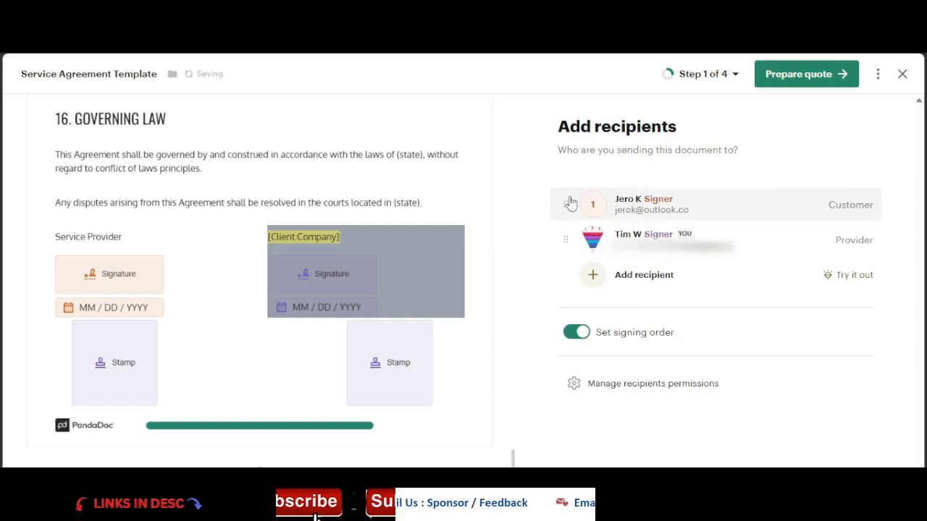
Step: Proceed to the Prepare quote step and close the upgrade offer
click(788, 81)
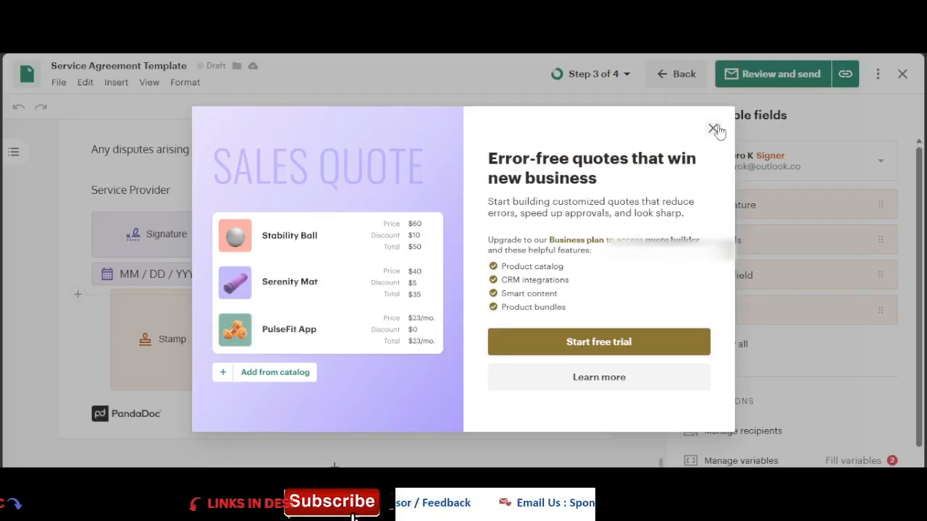
click(718, 129)
Step: Scroll through the Price Quote document
scroll(806, 244, down, 1)
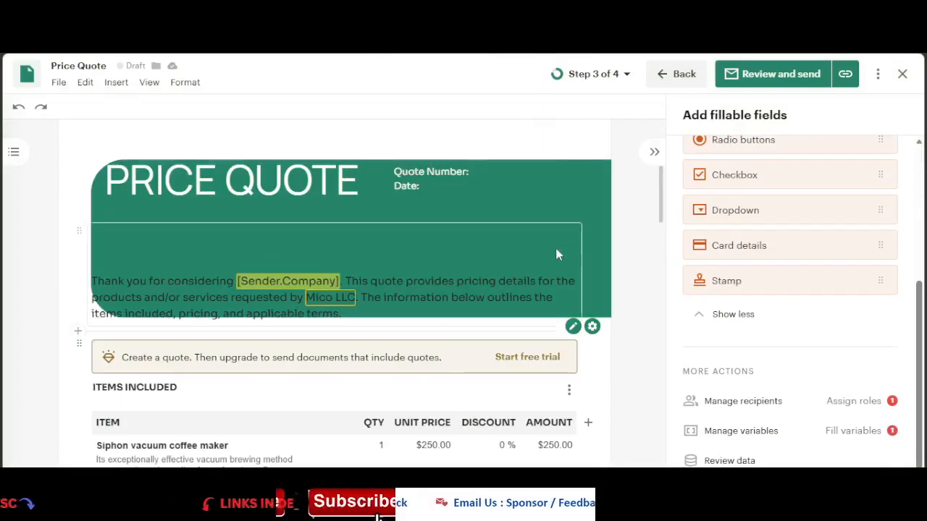
scroll(596, 290, down, 6)
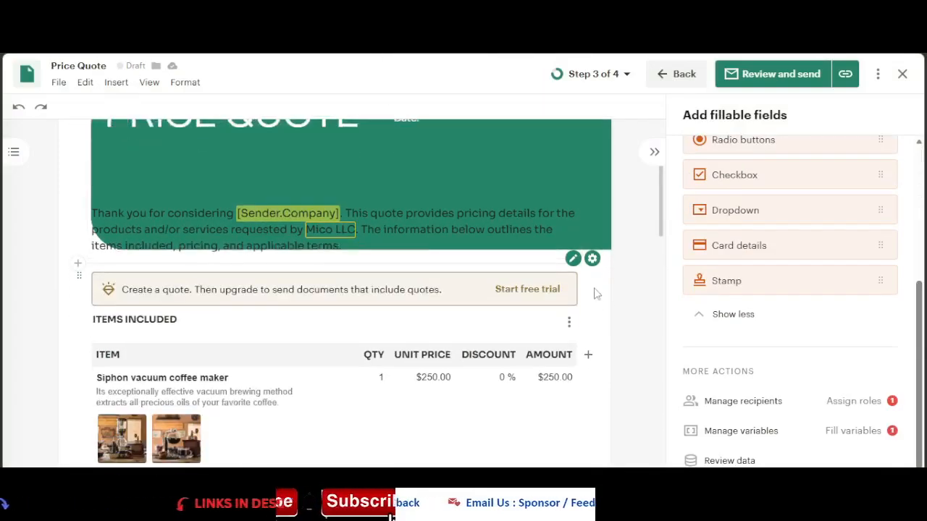
scroll(596, 344, down, 4)
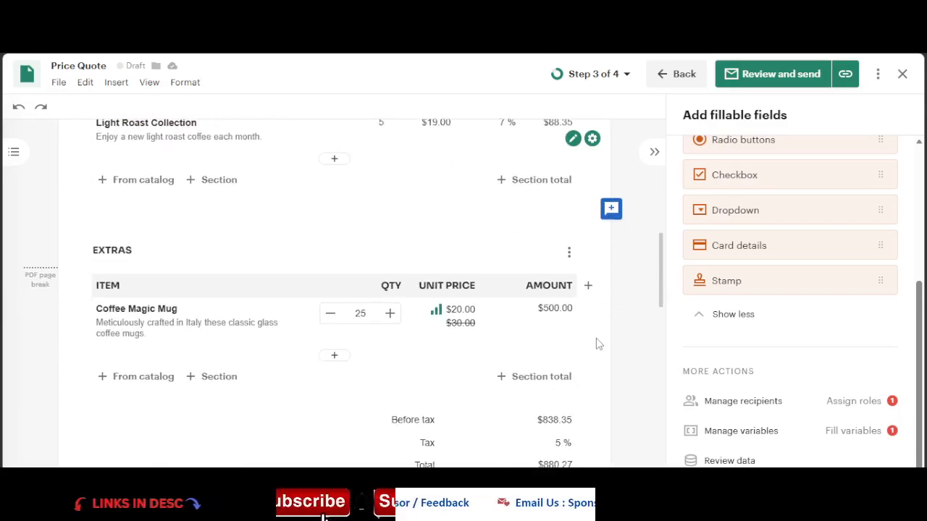
scroll(615, 349, down, 1)
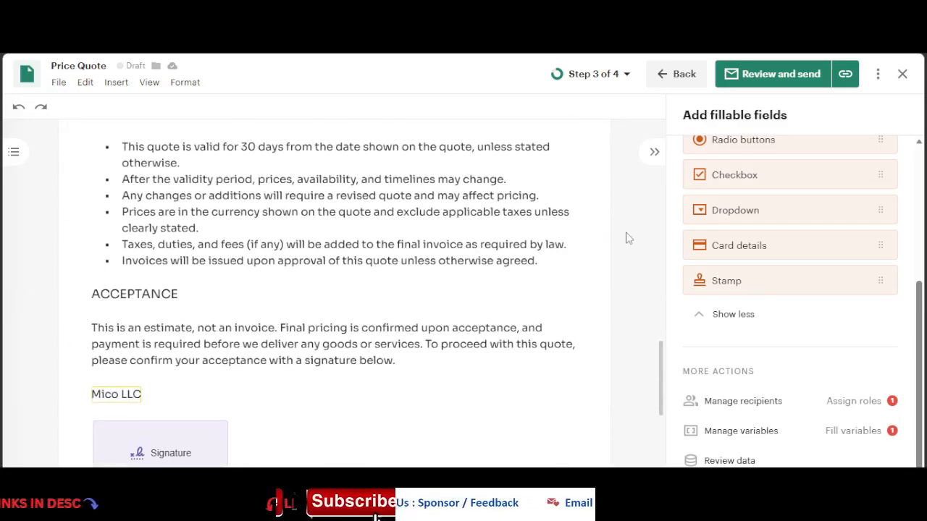